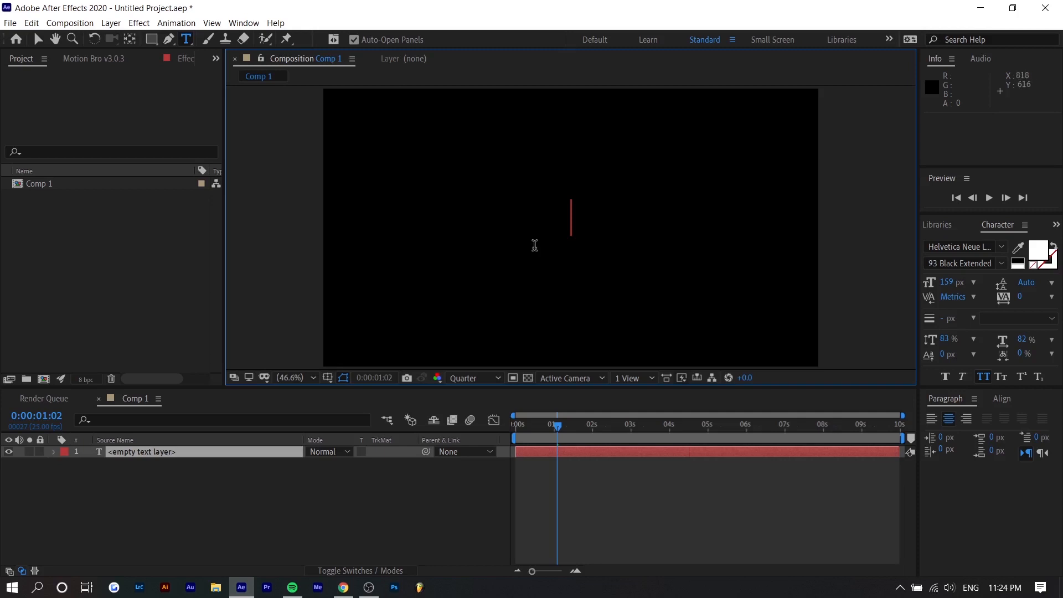
# Enter the title text CREATING and move its anchor point to the middle of the word's left edge.
pyautogui.write('CREATING')
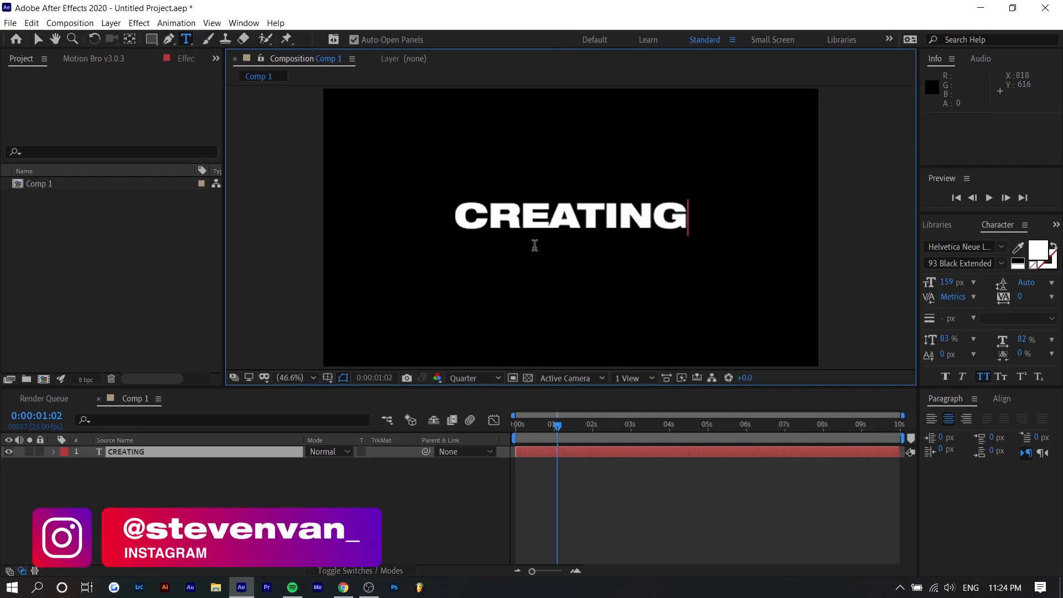
pyautogui.click(742, 458)
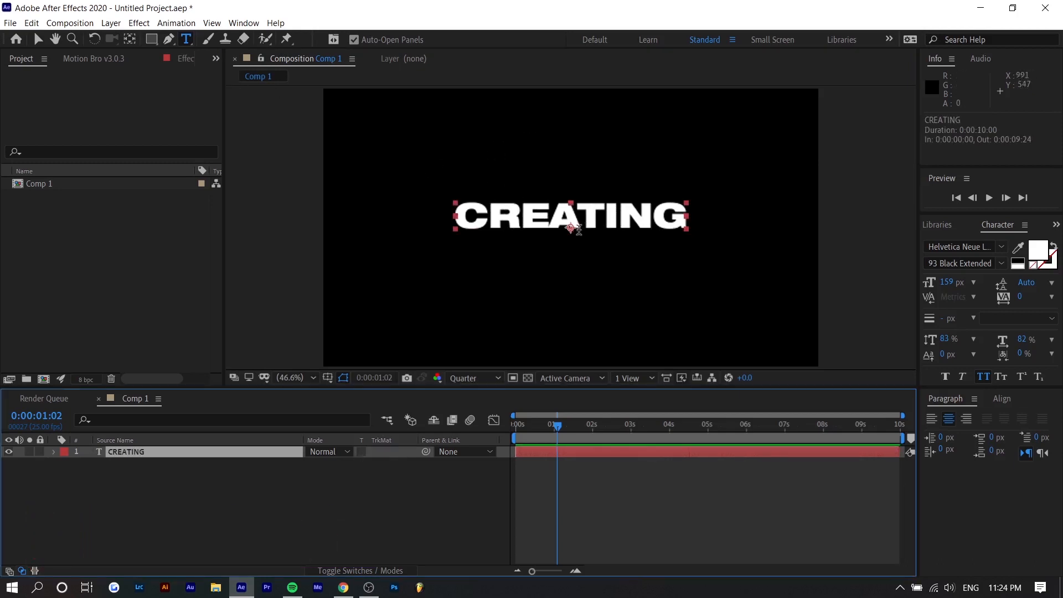
pyautogui.click(128, 42)
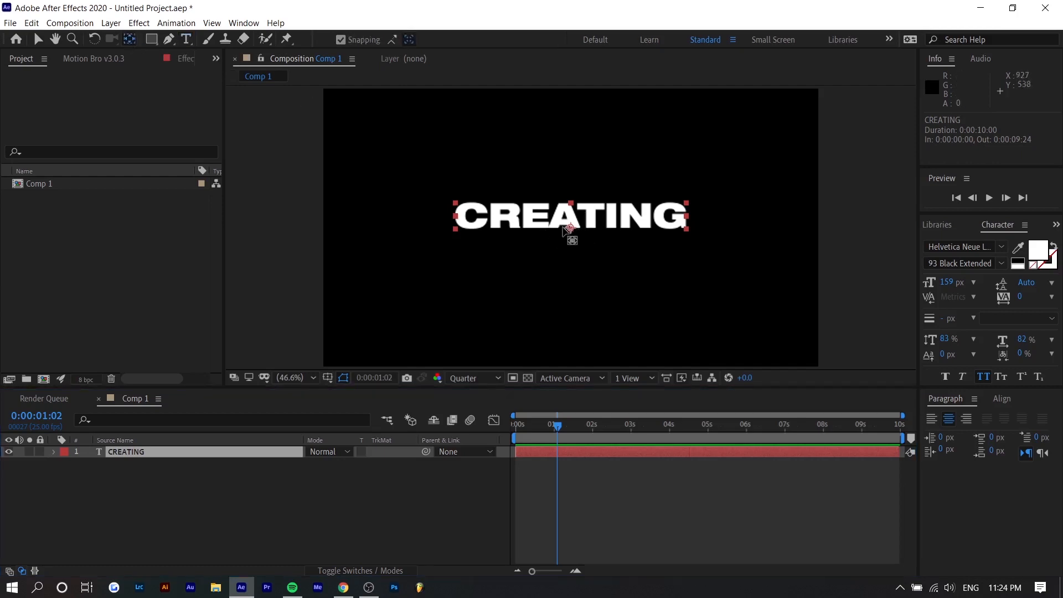
pyautogui.scroll(4, 566, 229)
pyautogui.moveTo(584, 229)
pyautogui.mouseDown()
pyautogui.moveTo(505, 199)
pyautogui.moveTo(594, 216)
pyautogui.moveTo(586, 235)
pyautogui.mouseUp()
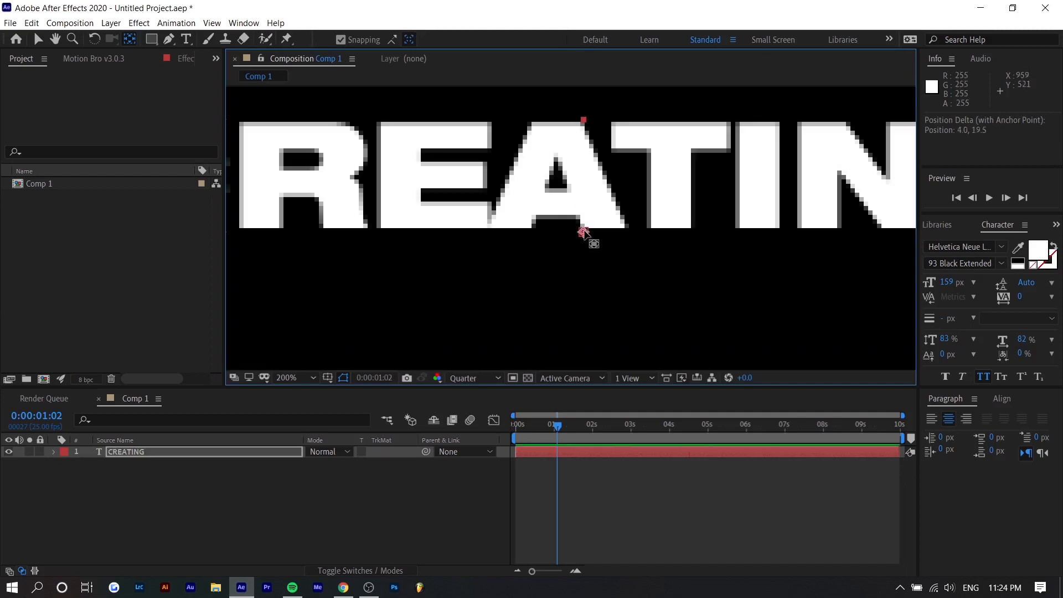
pyautogui.click(294, 379)
pyautogui.click(319, 132)
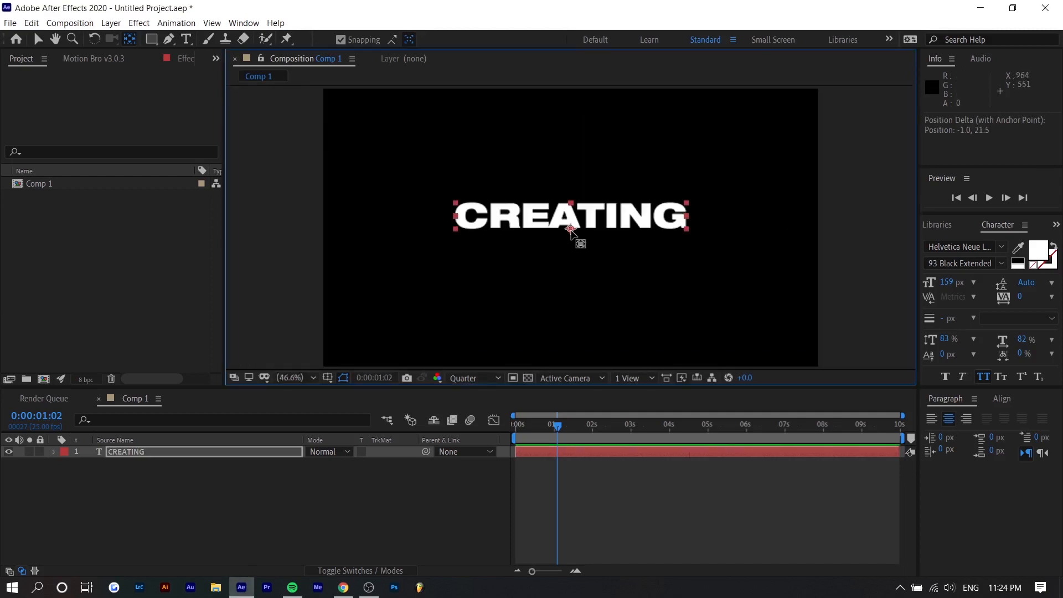
pyautogui.moveTo(574, 229); pyautogui.dragTo(454, 218)
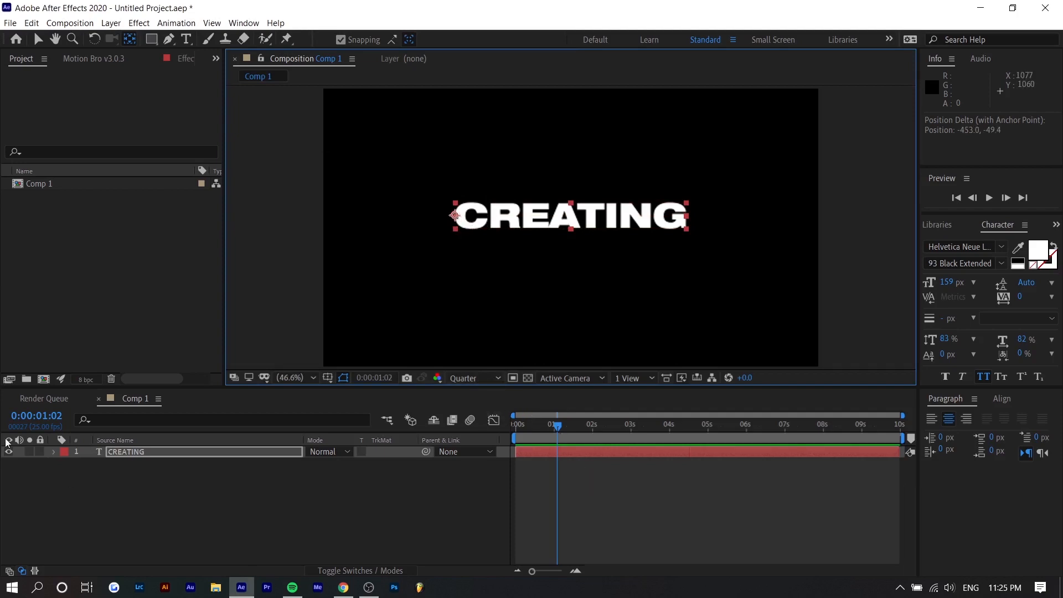
# Reveal the CREATING layer's transform properties and unlink the Scale proportions.
pyautogui.click(53, 452)
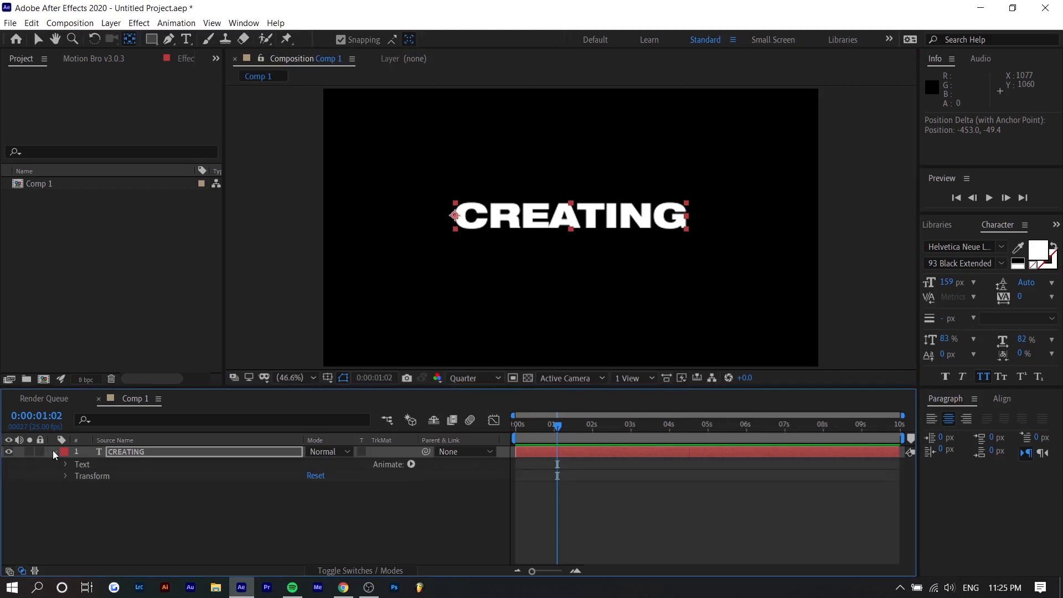
pyautogui.click(65, 476)
pyautogui.click(105, 510)
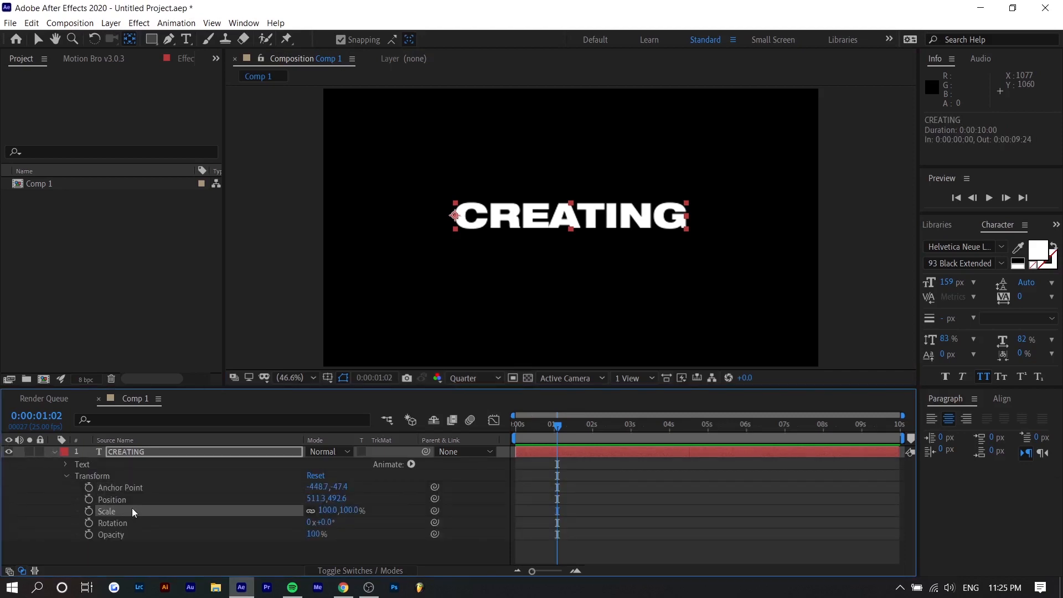
pyautogui.keyDown('ctrl'); pyautogui.click(128, 503); pyautogui.keyUp('ctrl')
pyautogui.click(302, 521)
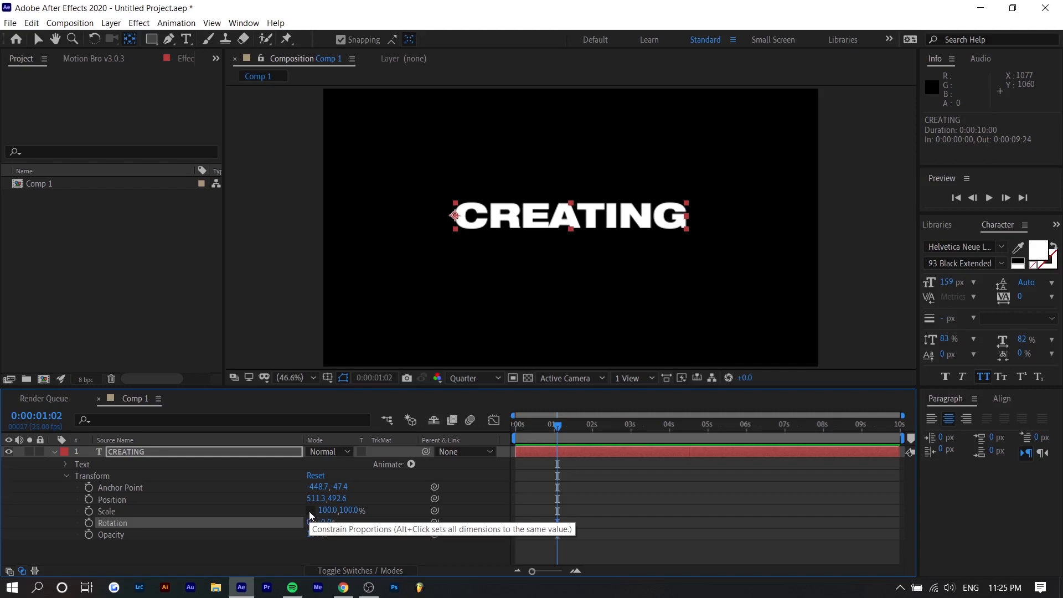
pyautogui.click(309, 510)
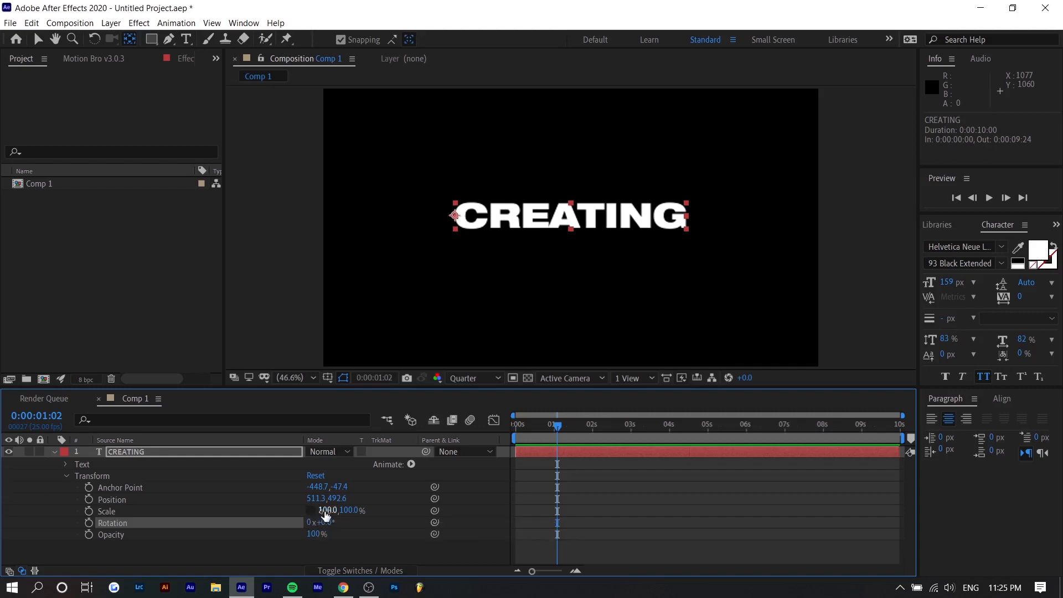
# Stretch the text horizontally to 256% and place a Scale keyframe for it at 0:00:00:00.
pyautogui.moveTo(326, 510); pyautogui.dragTo(382, 497)
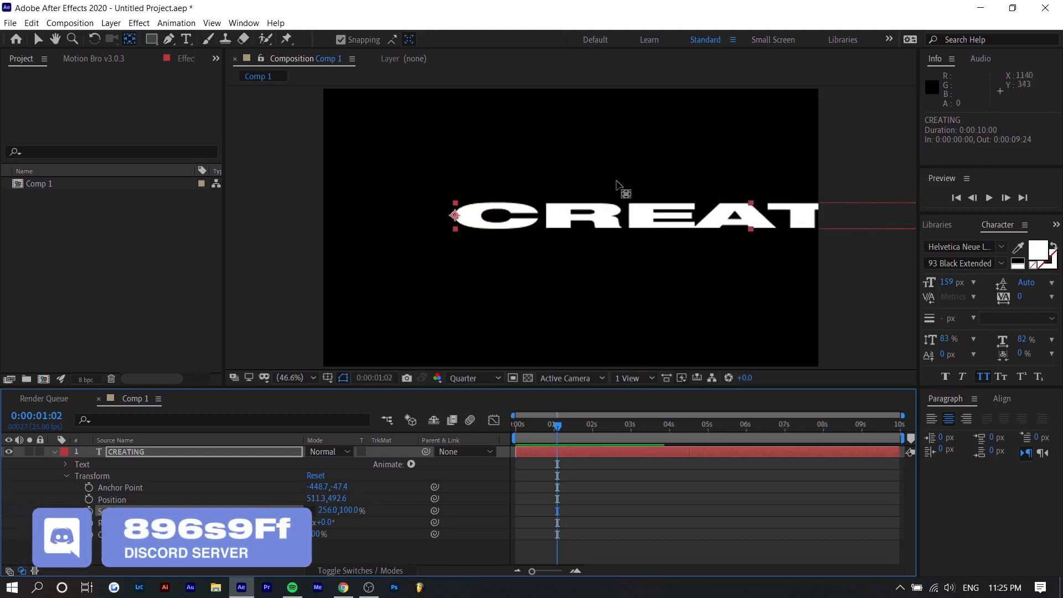
pyautogui.click(88, 511)
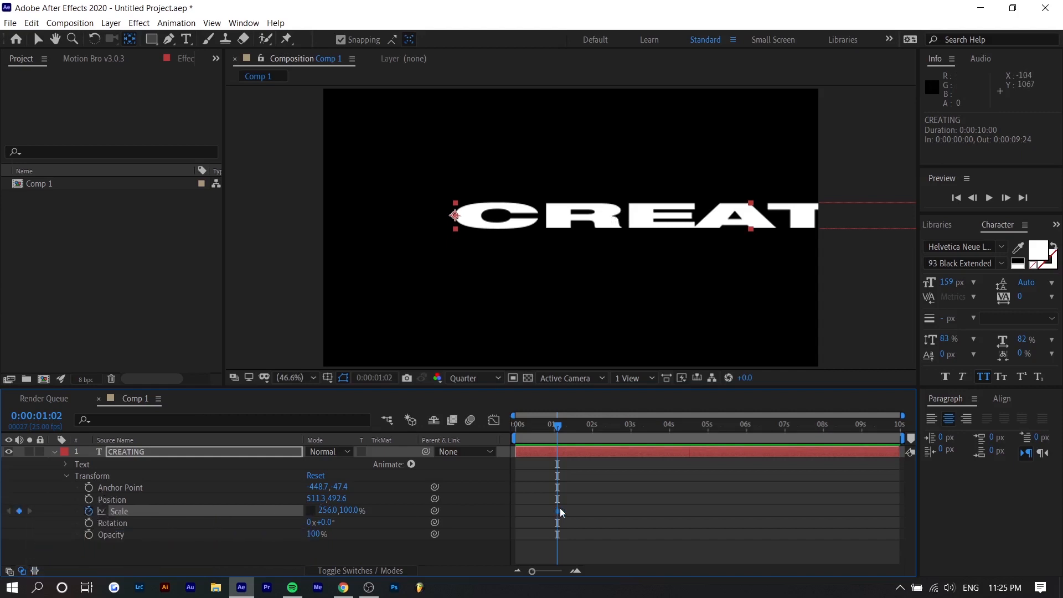
pyautogui.moveTo(558, 511); pyautogui.dragTo(516, 514)
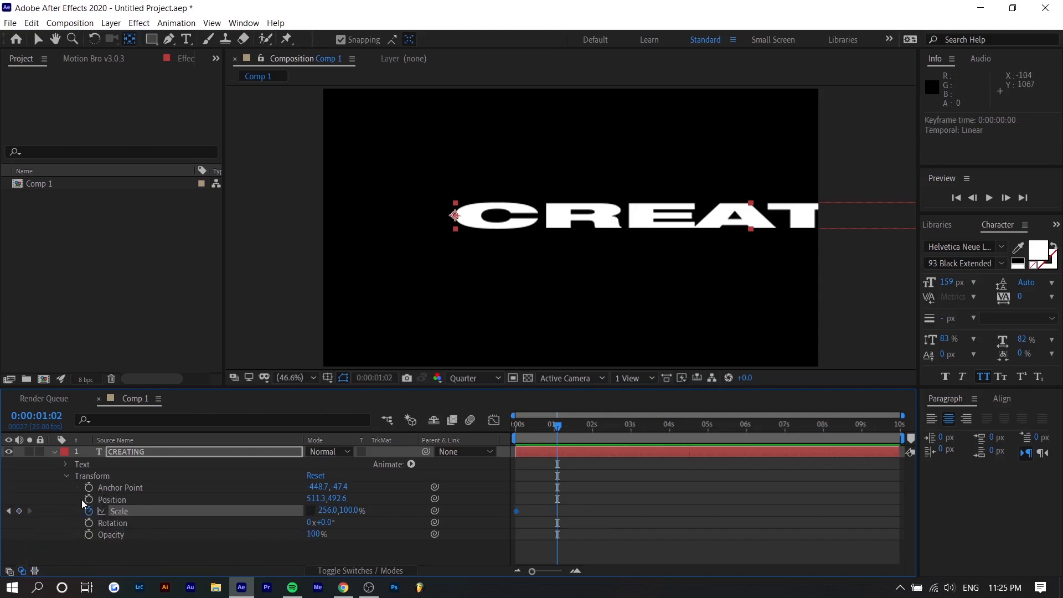
# Move the text out past the frame's right side to X 1937.3 and place its Position keyframe at 0:00:00:00.
pyautogui.moveTo(313, 502); pyautogui.dragTo(444, 505)
pyautogui.moveTo(311, 500); pyautogui.dragTo(725, 502)
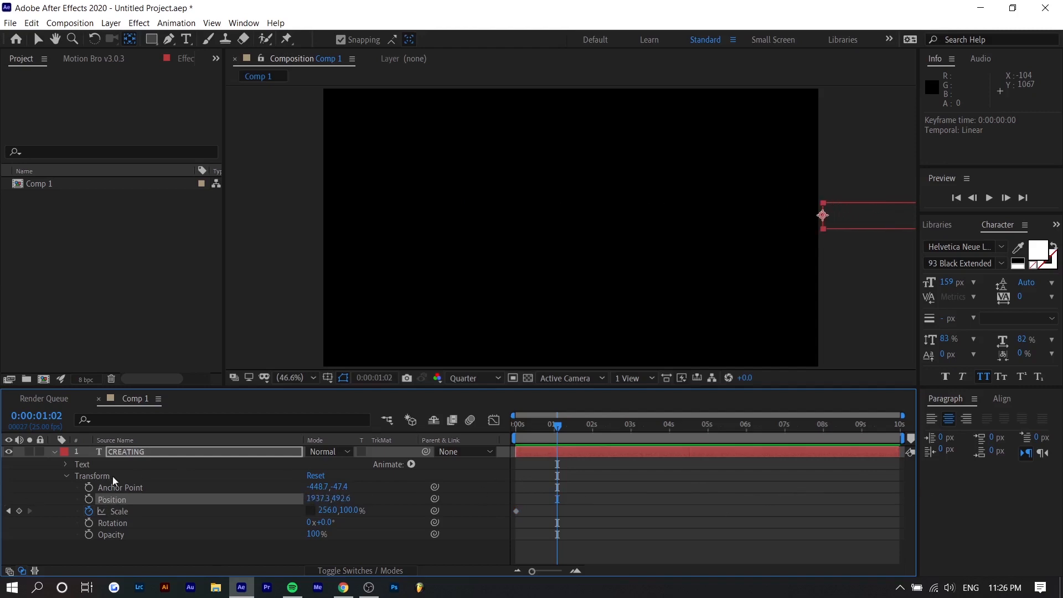
pyautogui.click(89, 499)
pyautogui.moveTo(558, 500); pyautogui.dragTo(520, 504)
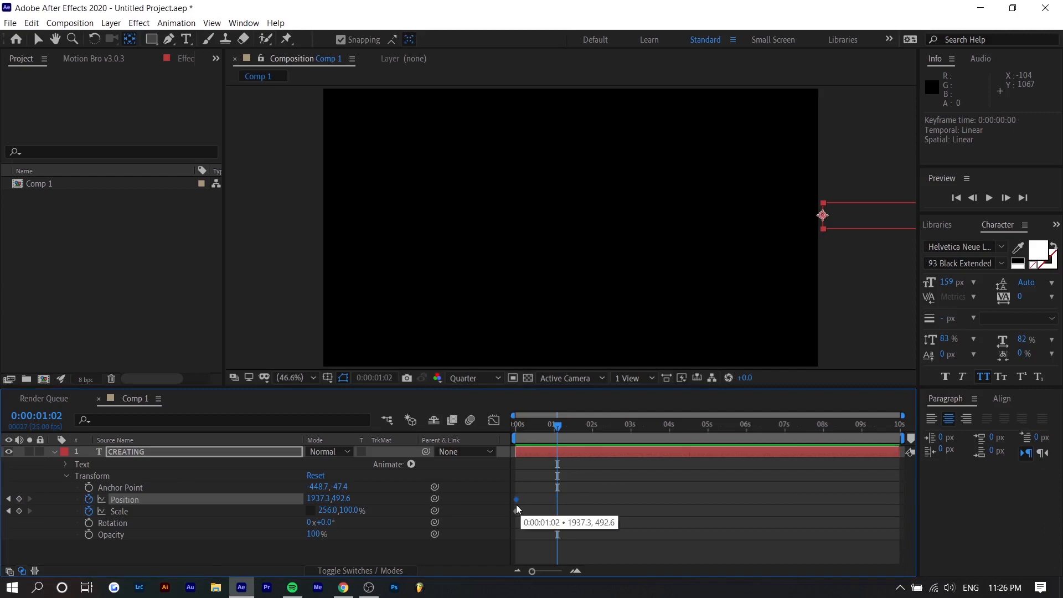
# At 0:00:01:02, keyframe the text back inside the frame and set its horizontal scale to 100%.
pyautogui.click(595, 451)
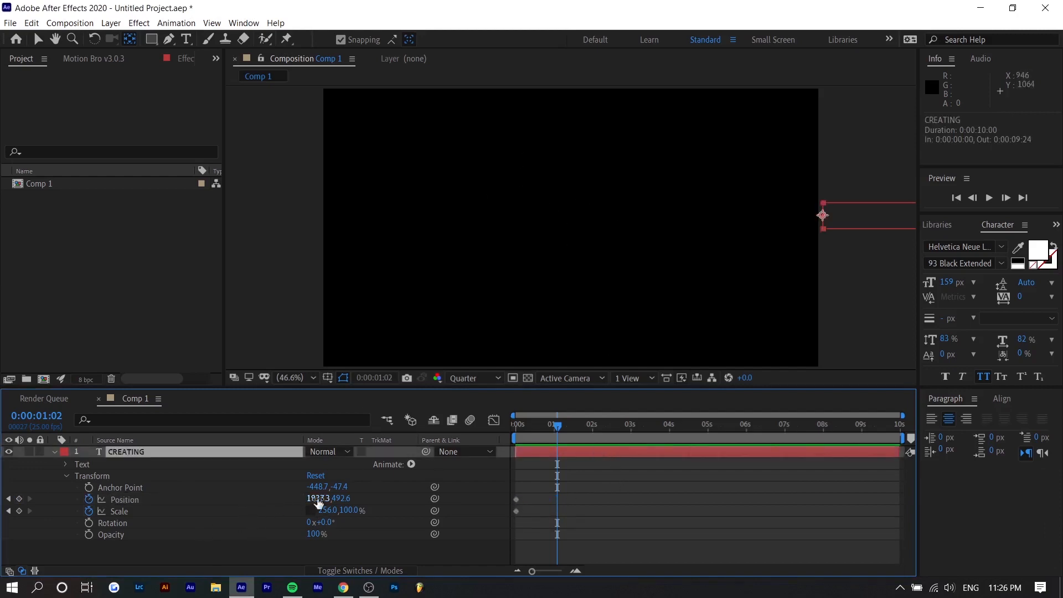
pyautogui.moveTo(319, 495); pyautogui.dragTo(304, 517)
pyautogui.click(336, 510)
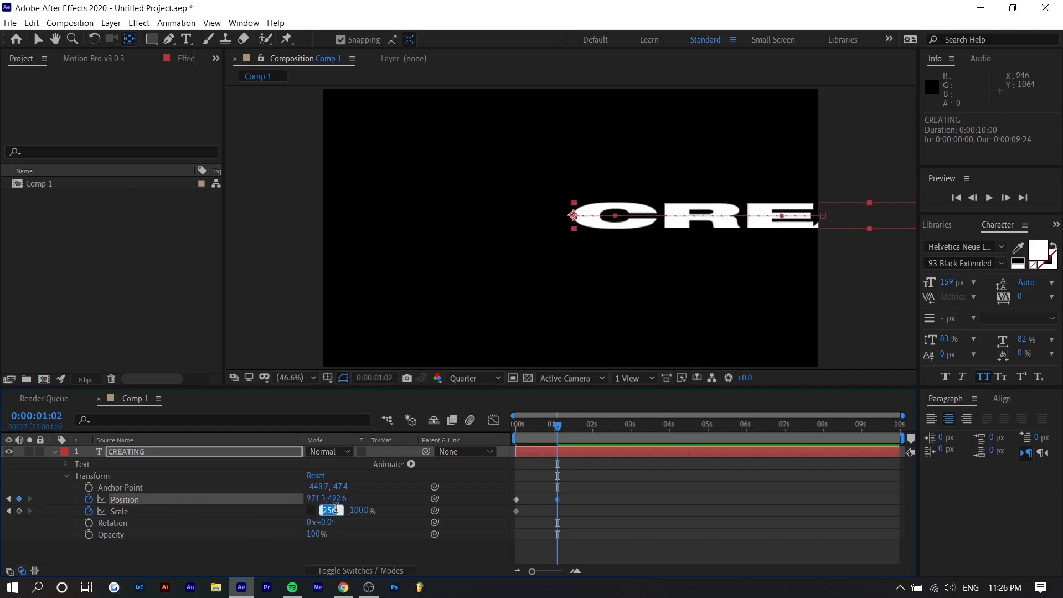
pyautogui.write('100')
pyautogui.press('Return')
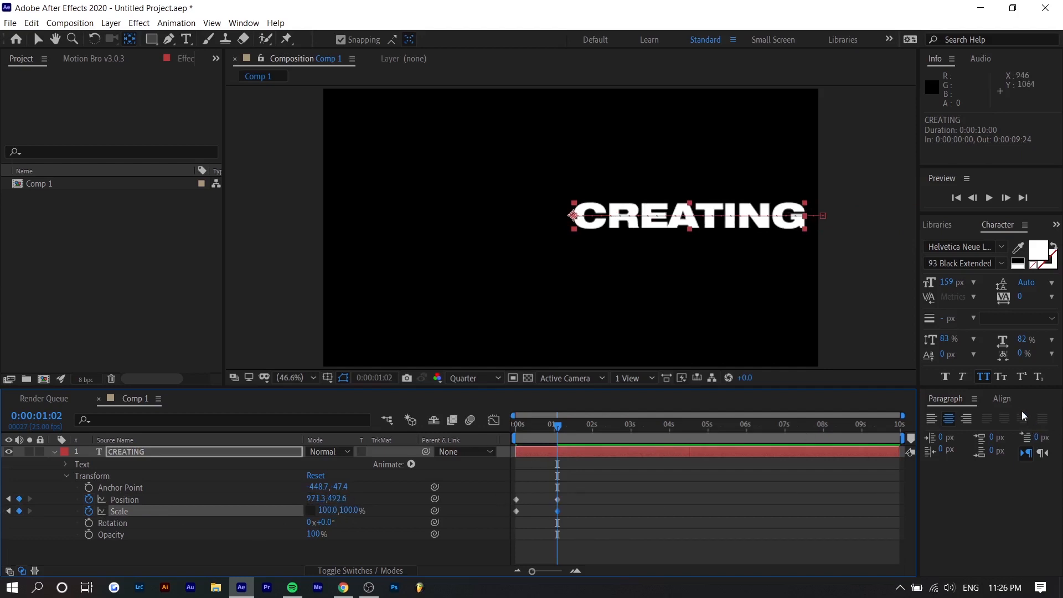
# Centre the text horizontally and vertically in the composition at 0:00:01:02.
pyautogui.click(1002, 399)
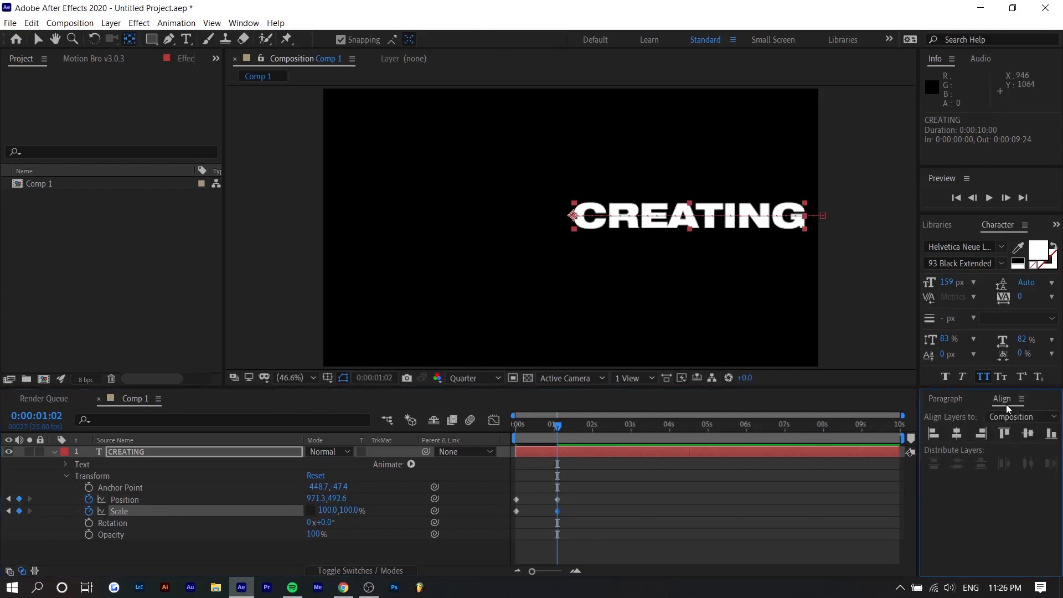
pyautogui.click(957, 434)
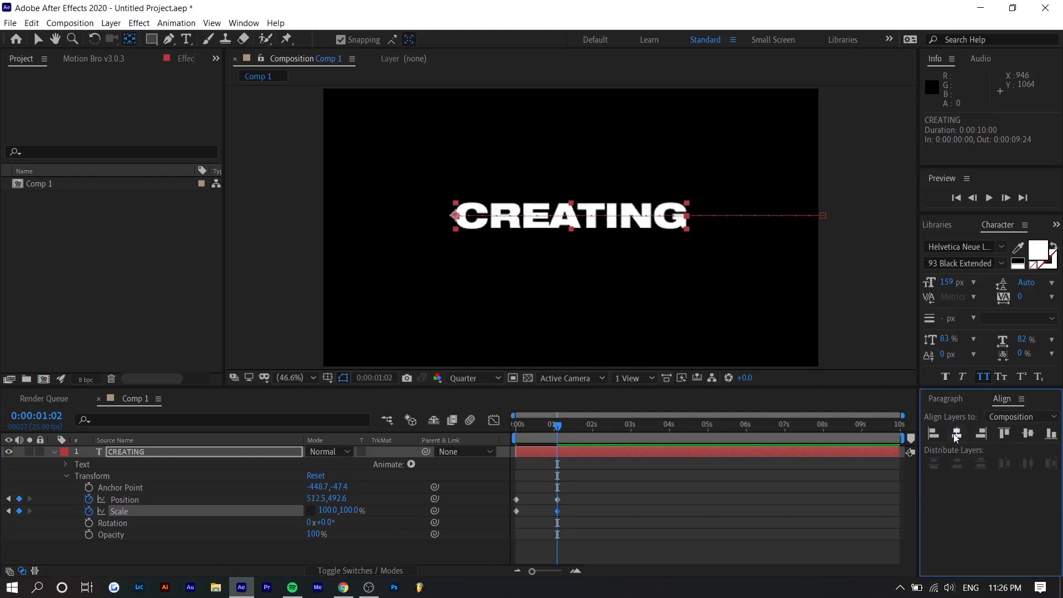
pyautogui.click(1029, 435)
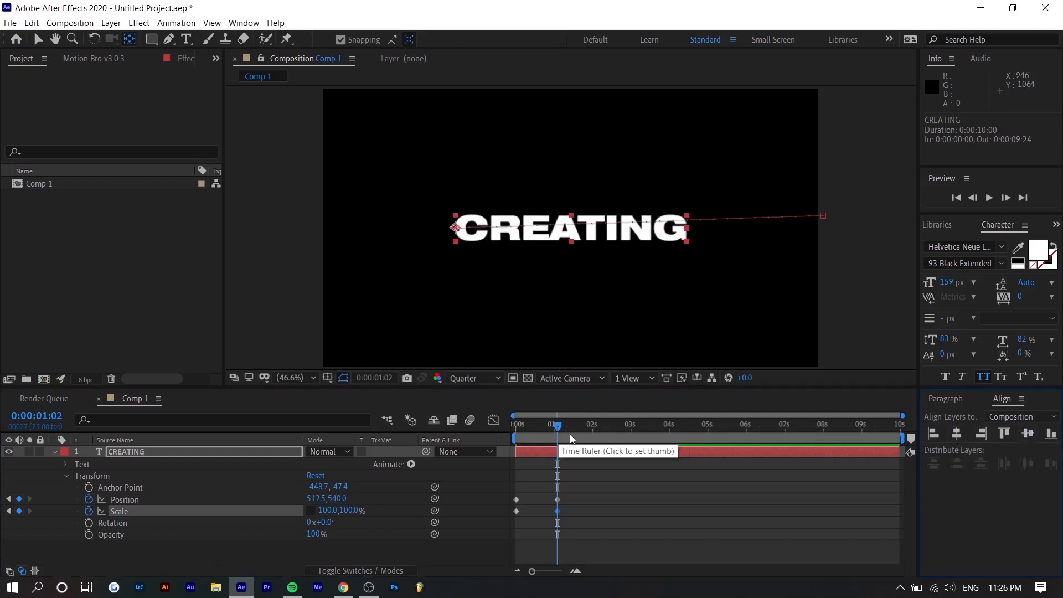
# Vertically centre the text in the composition at its first Position keyframe so the motion path is level.
pyautogui.moveTo(553, 434); pyautogui.dragTo(431, 433)
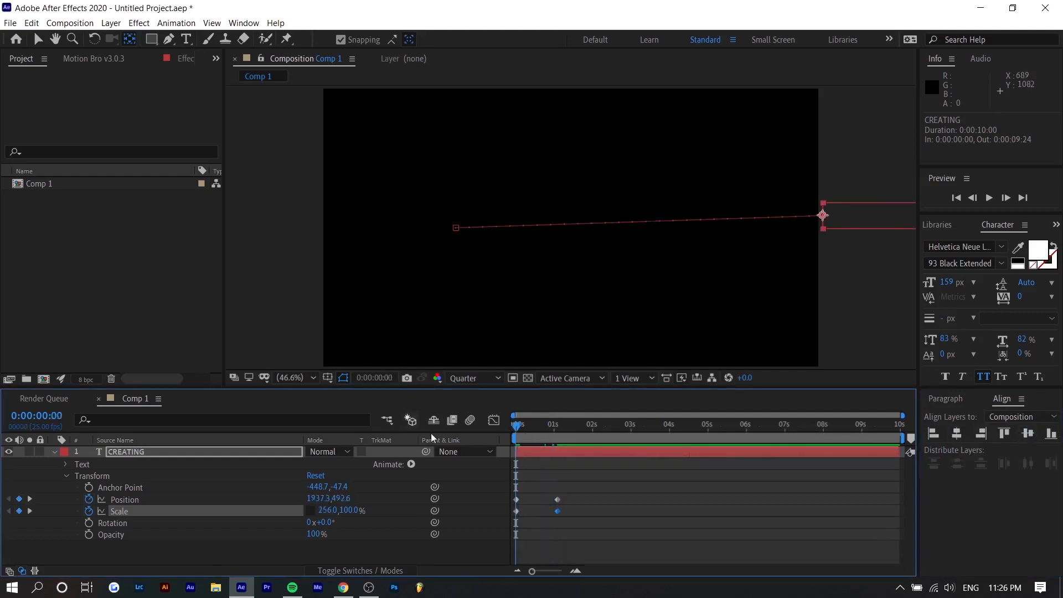
pyautogui.moveTo(523, 433); pyautogui.dragTo(464, 429)
pyautogui.click(517, 500)
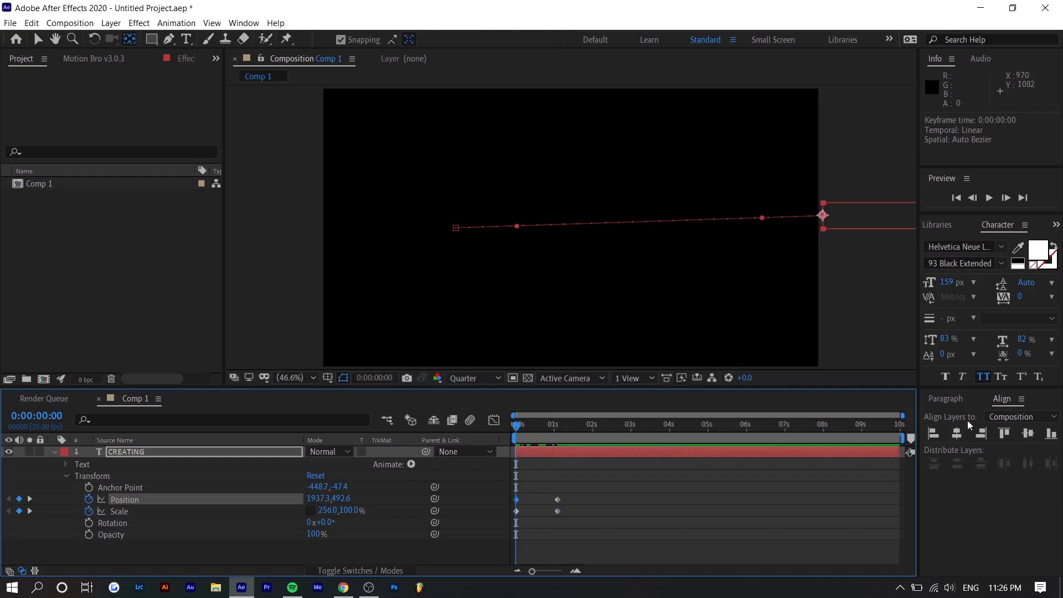
pyautogui.click(1029, 433)
# Preview the entrance and move the second Position and Scale keyframes to about 0:00:00:18 to speed it up.
pyautogui.moveTo(521, 430); pyautogui.dragTo(547, 436)
pyautogui.press('space')
pyautogui.press('space')
pyautogui.press('space')
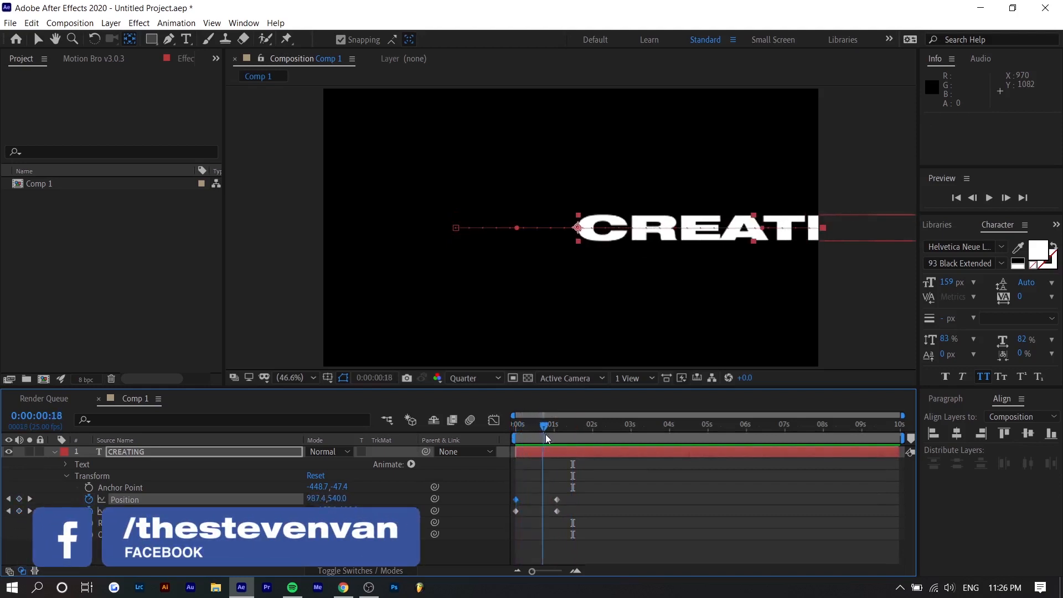
pyautogui.moveTo(574, 487); pyautogui.dragTo(545, 511)
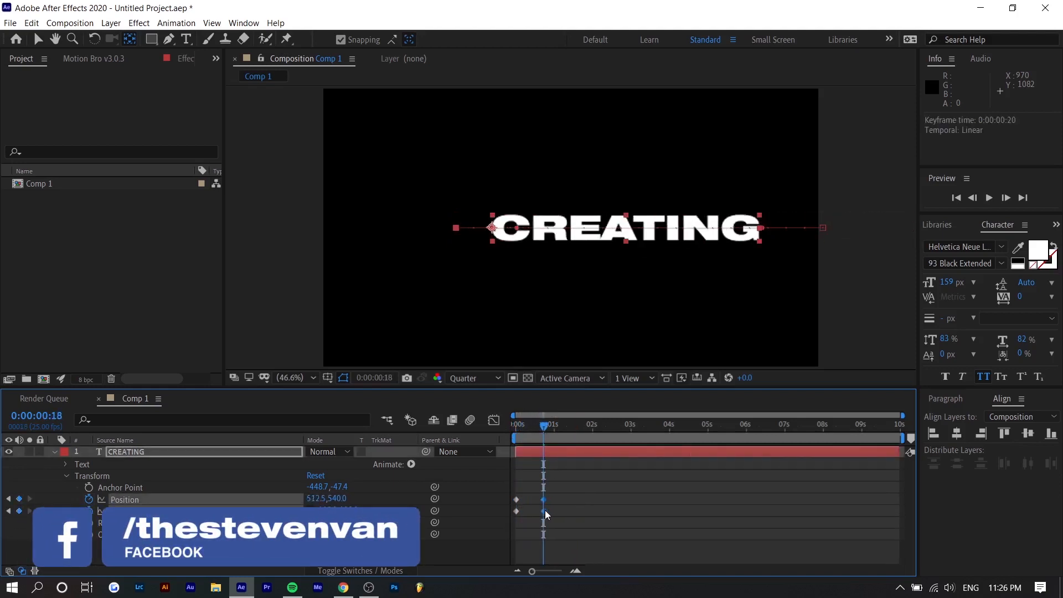
pyautogui.press('space')
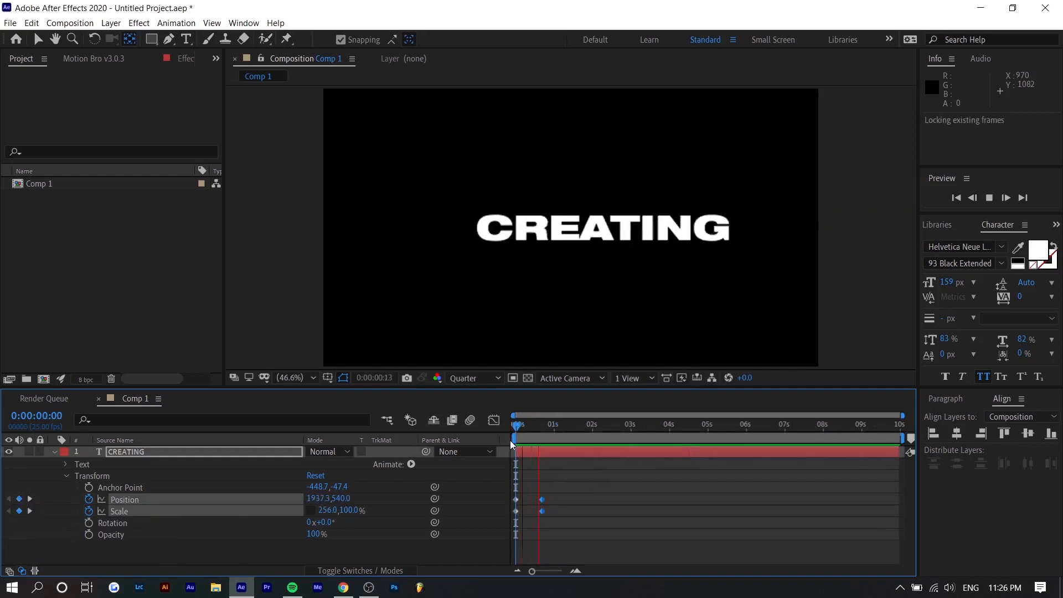
# Duplicate the centred Position and Scale keyframes to slightly past 0:00:01:03 and preview the resulting hold.
pyautogui.click(559, 480)
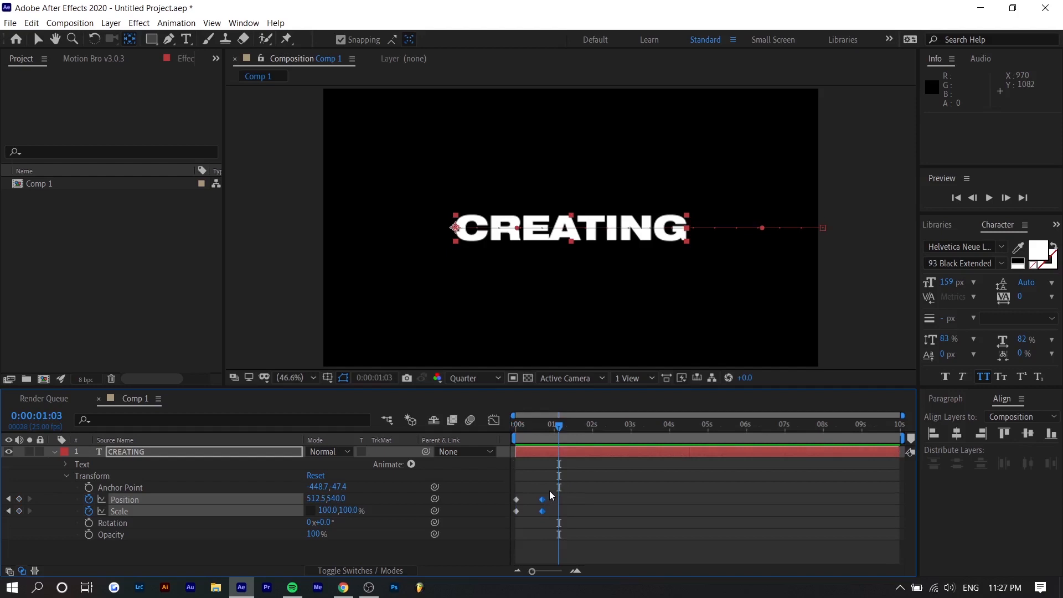
pyautogui.hotkey('ctrl', 'c')
pyautogui.hotkey('ctrl', 'v')
pyautogui.moveTo(560, 498); pyautogui.dragTo(567, 499)
pyautogui.press('space')
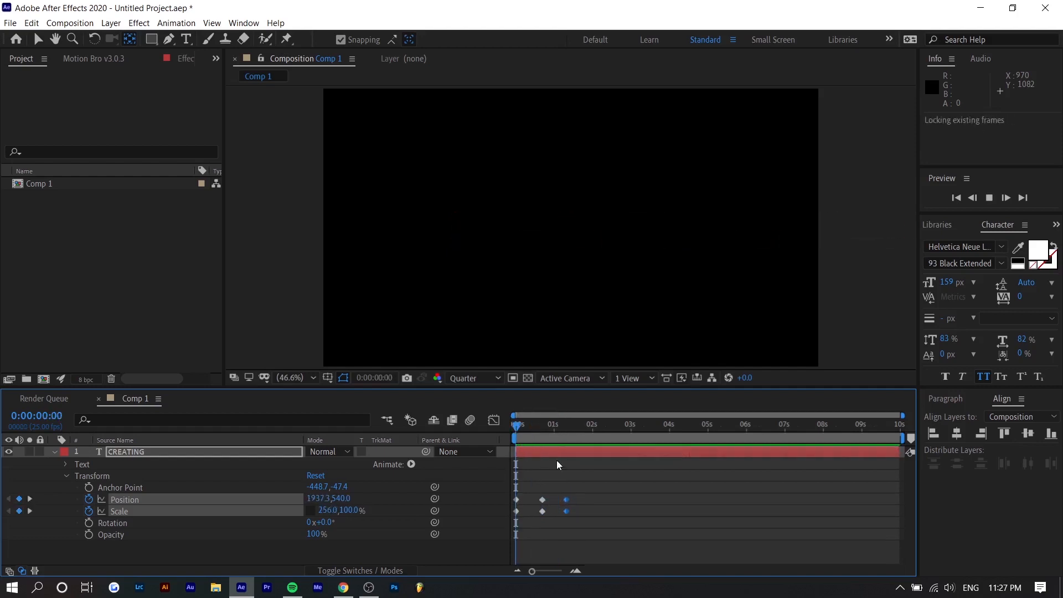
pyautogui.press('space')
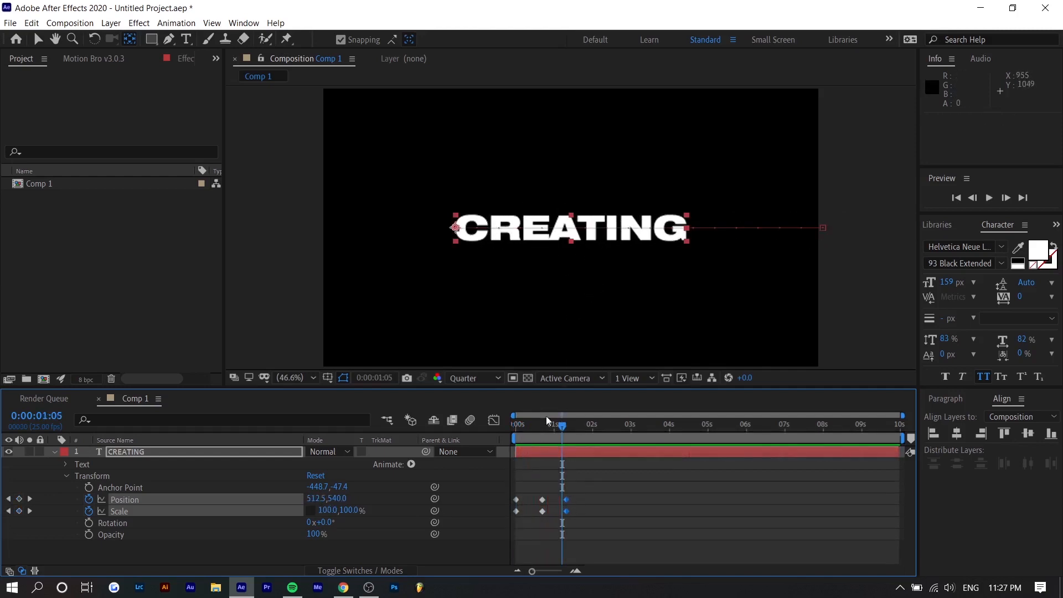
pyautogui.press('space')
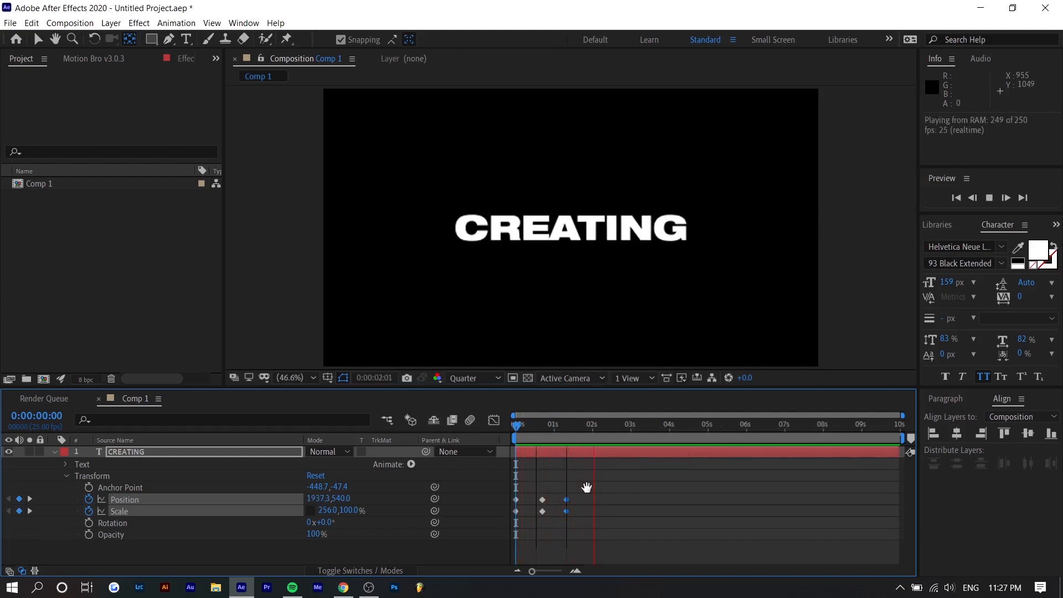
pyautogui.press('space')
# At 0:00:02:04, keyframe the text squeezed to 31% horizontal scale and moved off the left side to X -299.5.
pyautogui.click(571, 452)
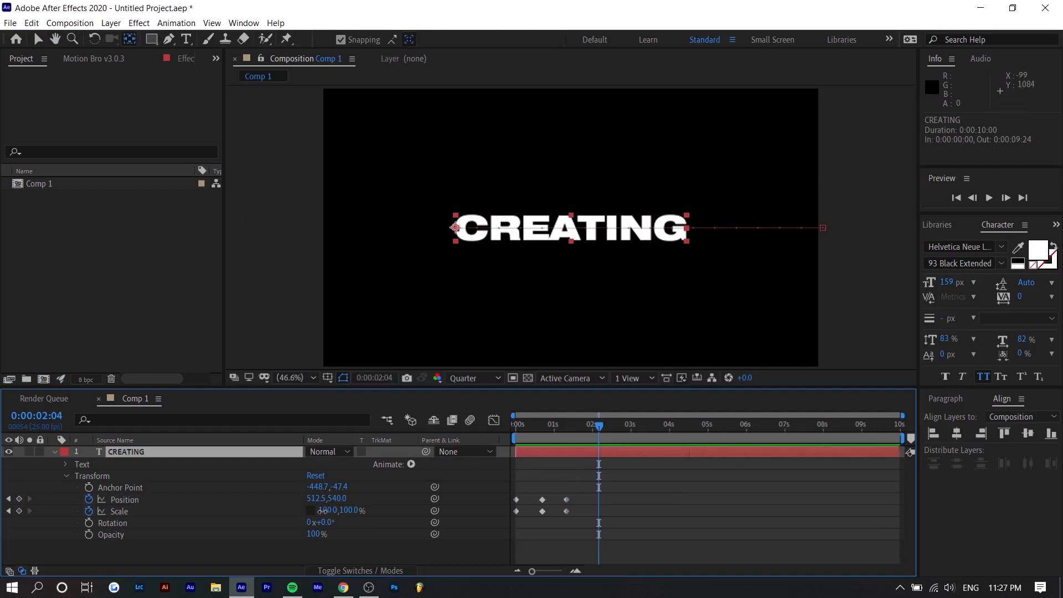
pyautogui.moveTo(322, 510); pyautogui.dragTo(52, 490)
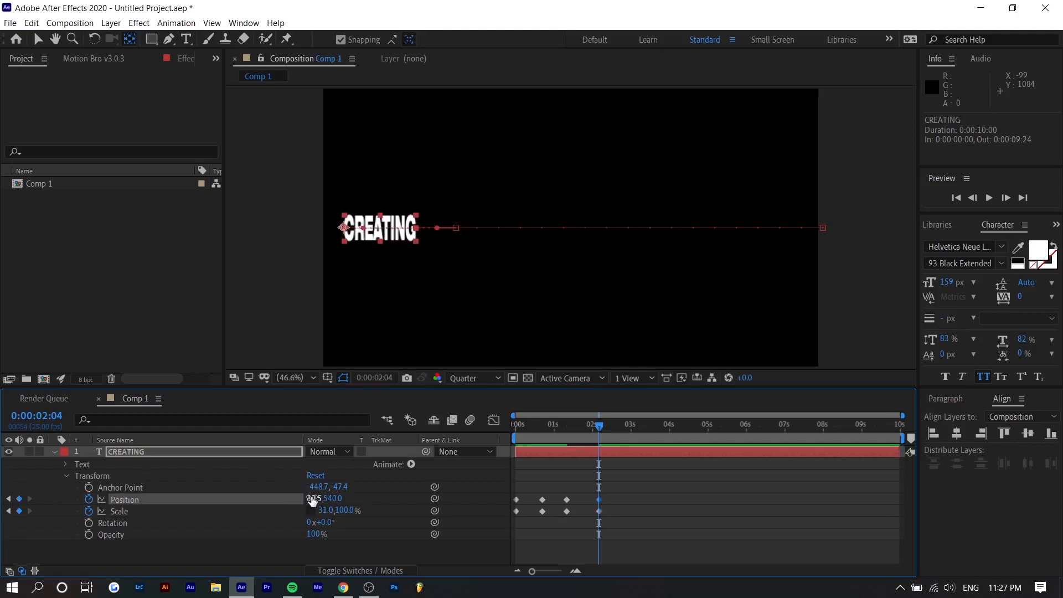
pyautogui.moveTo(313, 500); pyautogui.dragTo(46, 497)
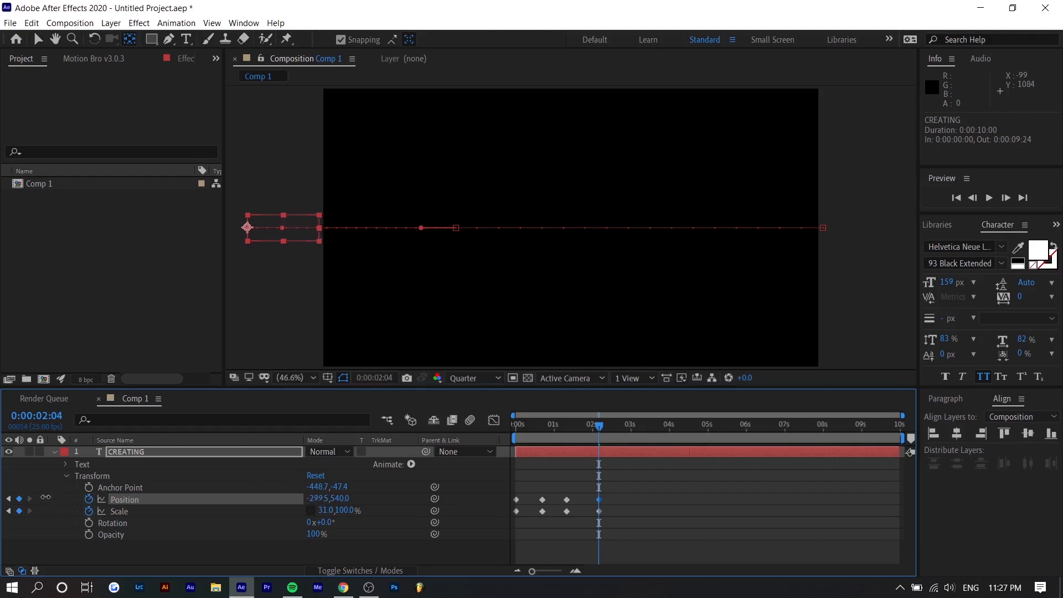
# Preview the exit and shift the third Position and Scale keyframes to about 0:00:01:13.
pyautogui.press('space')
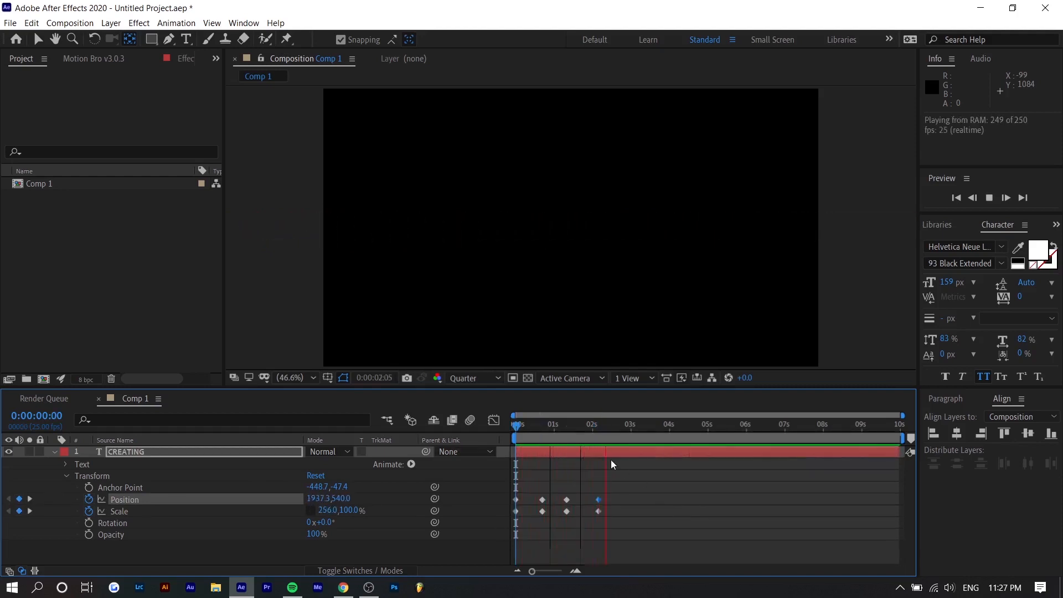
pyautogui.press('space')
pyautogui.moveTo(575, 495)
pyautogui.mouseDown()
pyautogui.moveTo(564, 516)
pyautogui.moveTo(573, 512)
pyautogui.mouseUp()
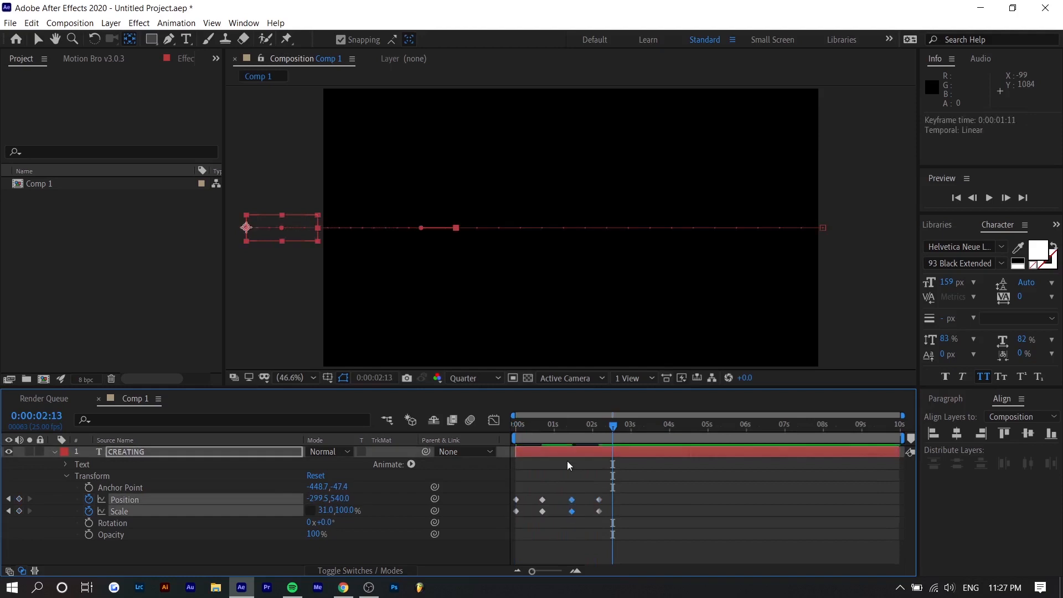
# Preview the retimed exit and apply Easy Ease to all Position and Scale keyframes of the CREATING layer.
pyautogui.press('space')
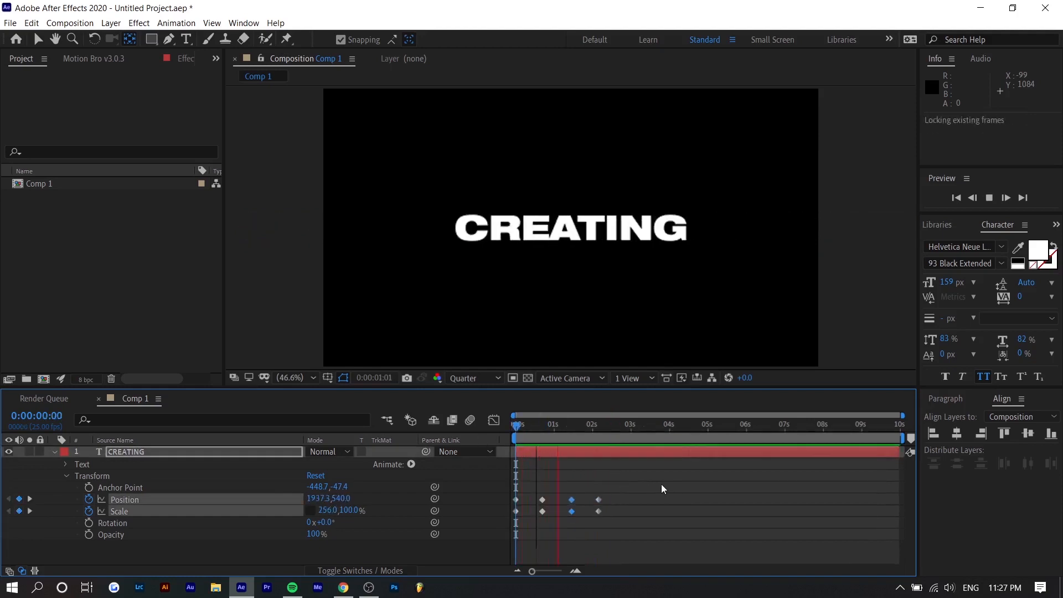
pyautogui.press('space')
pyautogui.moveTo(660, 491); pyautogui.dragTo(522, 513)
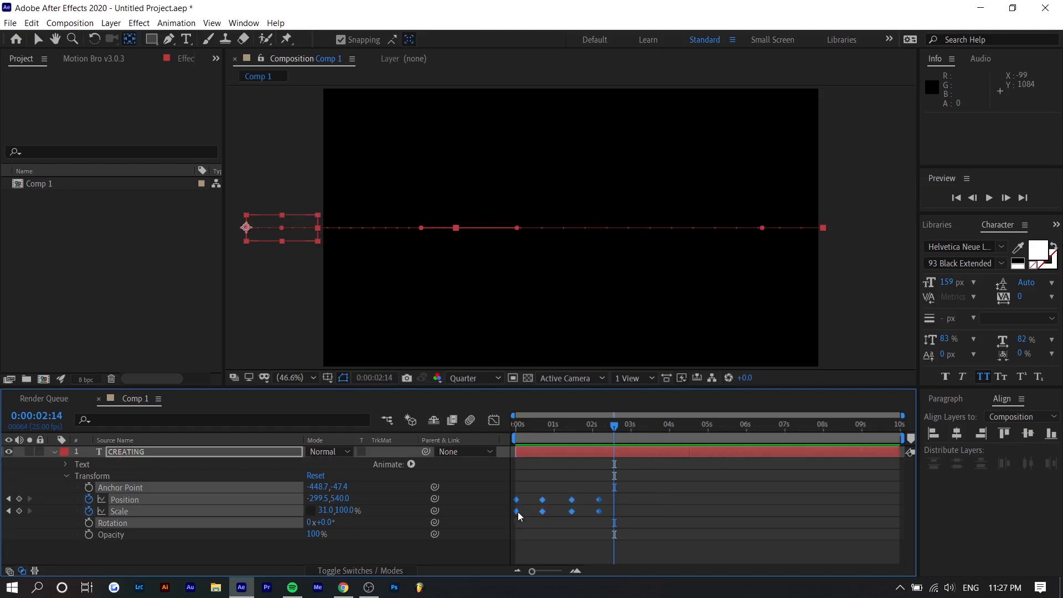
pyautogui.rightClick(517, 512)
pyautogui.click(693, 543)
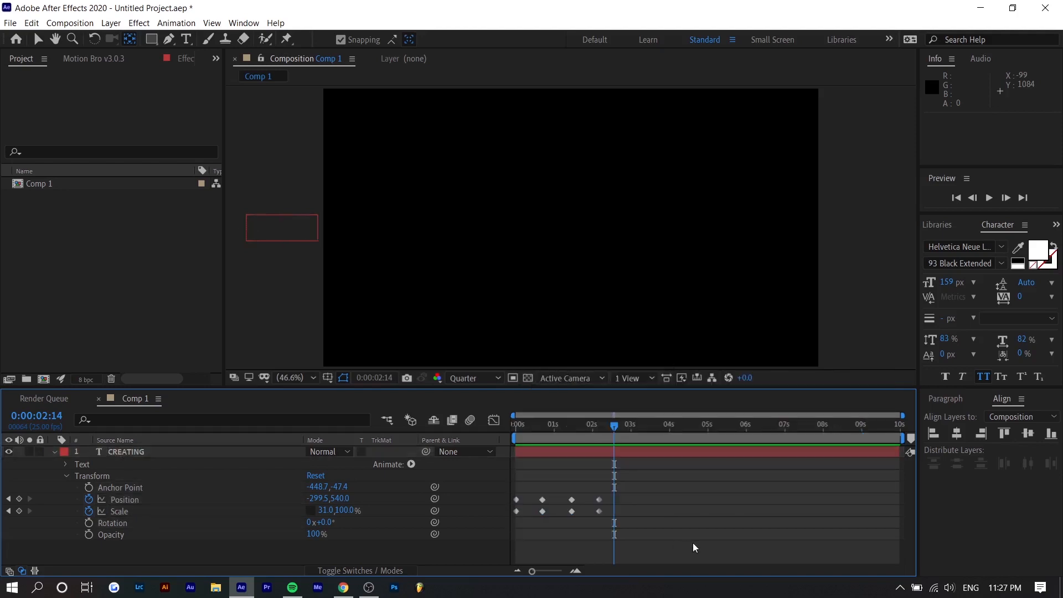
pyautogui.moveTo(693, 543); pyautogui.dragTo(499, 487)
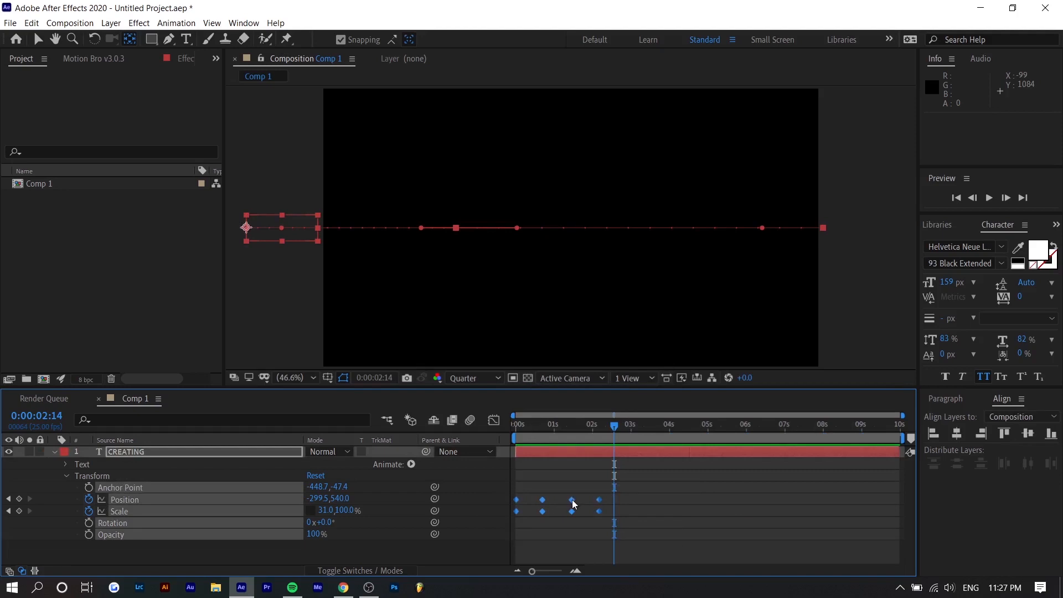
pyautogui.rightClick(574, 500)
pyautogui.moveTo(605, 492)
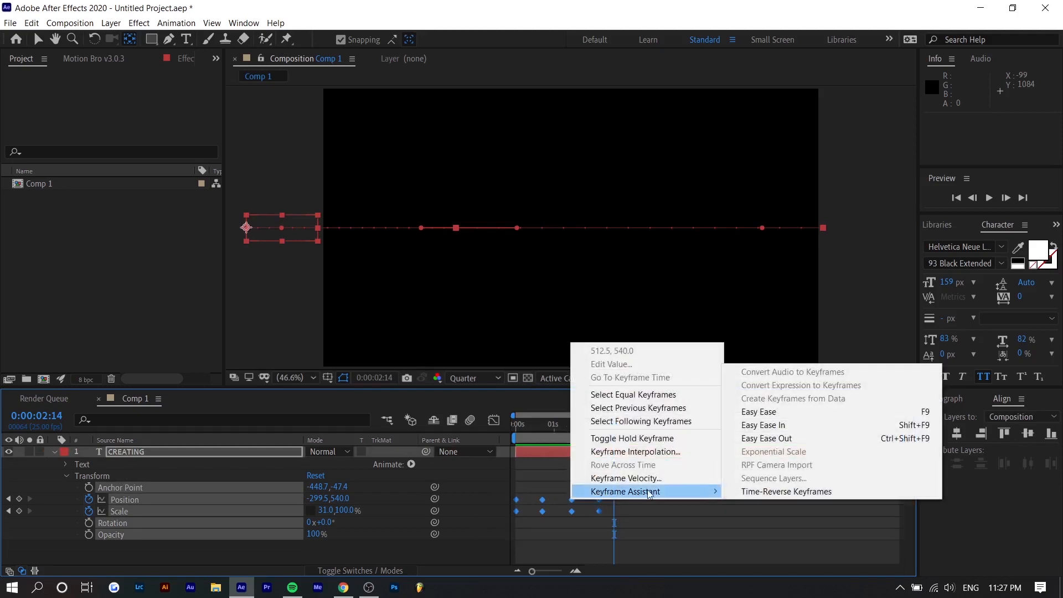
pyautogui.click(787, 414)
# Preview the eased entrance, hold and exit of the CREATING title.
pyautogui.press('space')
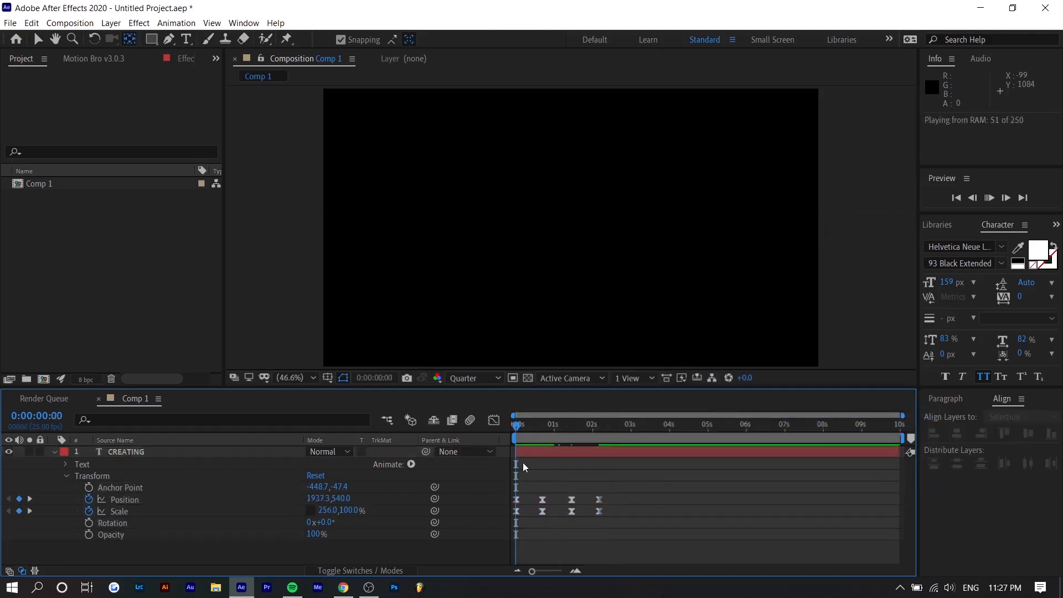
pyautogui.press('space')
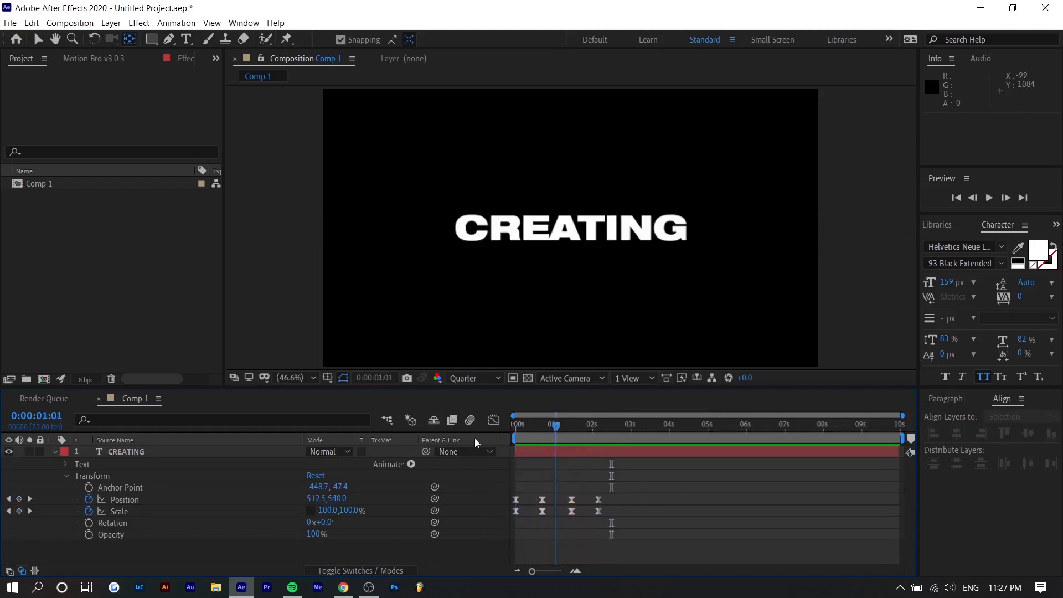
pyautogui.press('space')
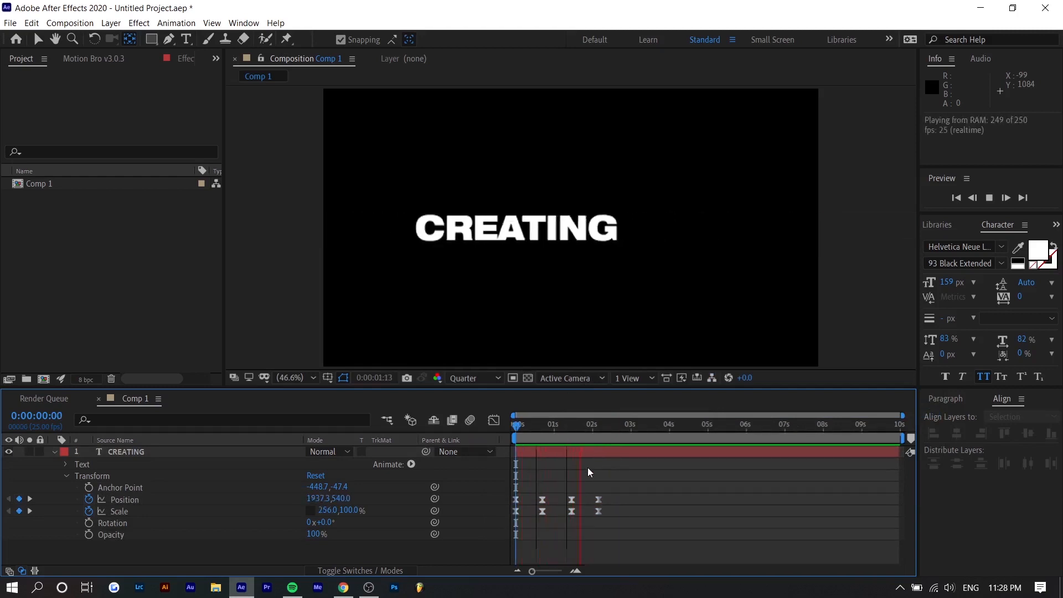
pyautogui.press('space')
# Duplicate the animated CREATING layer and change the copy's text to "always".
pyautogui.click(175, 475)
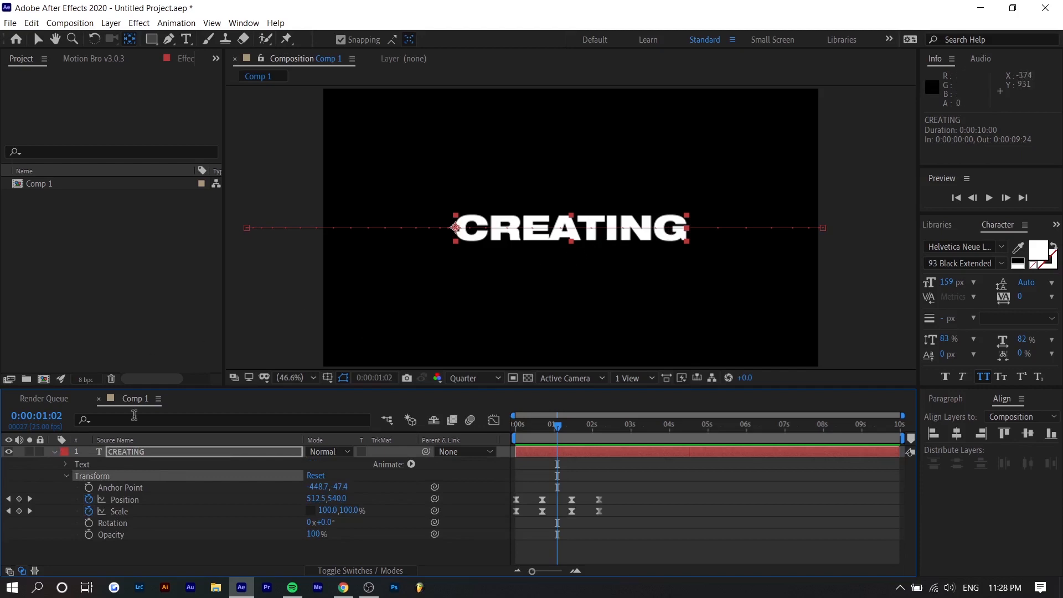
pyautogui.click(130, 454)
pyautogui.hotkey('ctrl', 'c')
pyautogui.hotkey('ctrl', 'v')
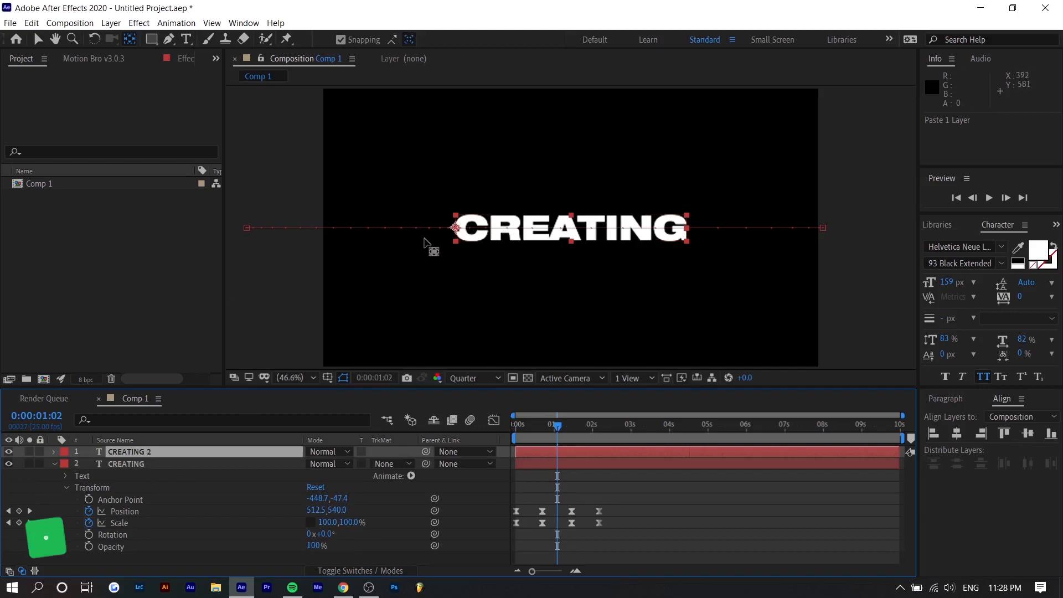
pyautogui.moveTo(671, 504); pyautogui.dragTo(492, 527)
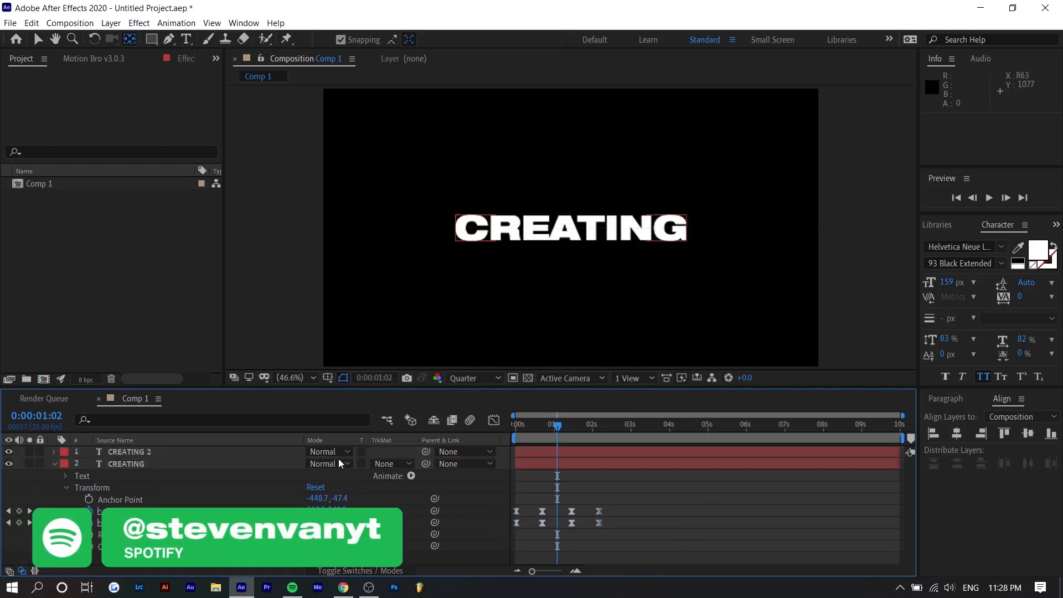
pyautogui.click(53, 452)
pyautogui.click(127, 452)
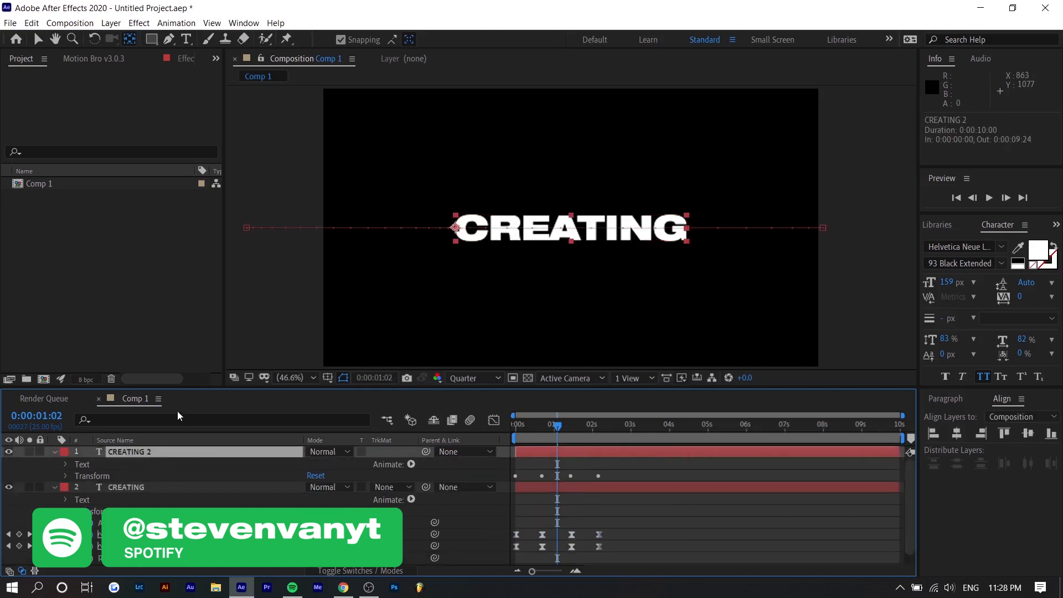
pyautogui.doubleClick(596, 220)
pyautogui.write('always')
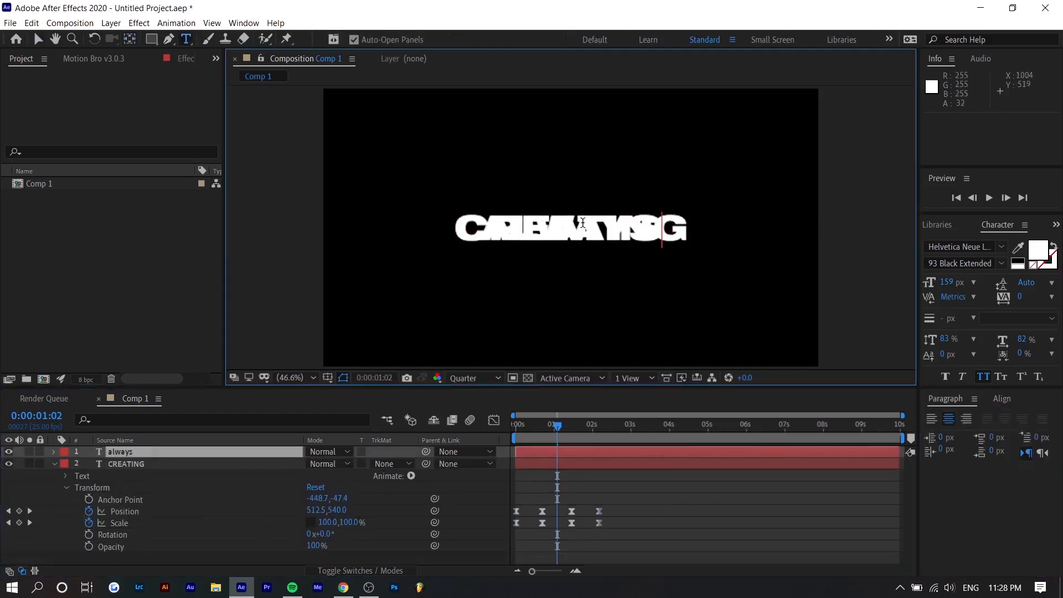
# Show the keyframed properties of the always layer and scrub through the two overlapping titles.
pyautogui.click(53, 453)
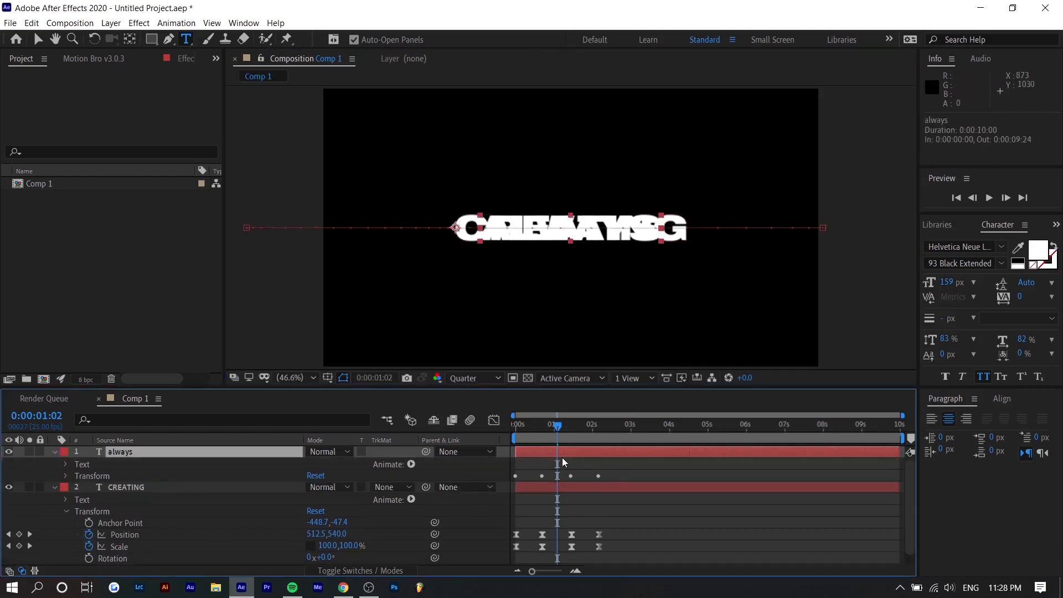
pyautogui.press('u')
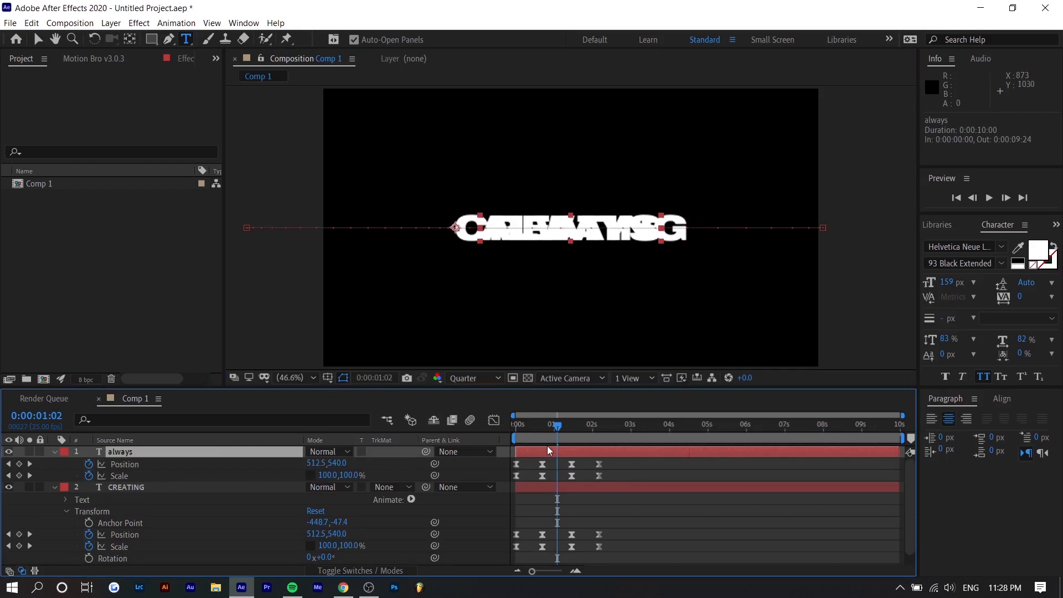
pyautogui.moveTo(542, 428)
pyautogui.mouseDown()
pyautogui.moveTo(500, 430)
pyautogui.moveTo(567, 435)
pyautogui.moveTo(521, 438)
pyautogui.moveTo(550, 436)
pyautogui.mouseUp()
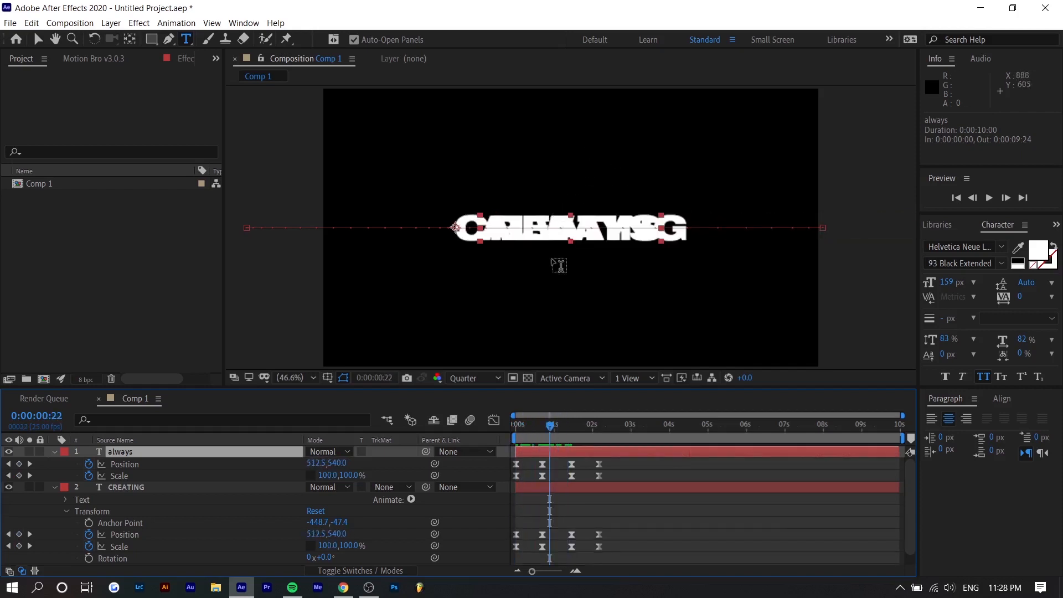
# Pre-compose the always layer with all its attributes and raise the pre-comp above CREATING to Position Y 420.
pyautogui.press('v')
pyautogui.rightClick(566, 448)
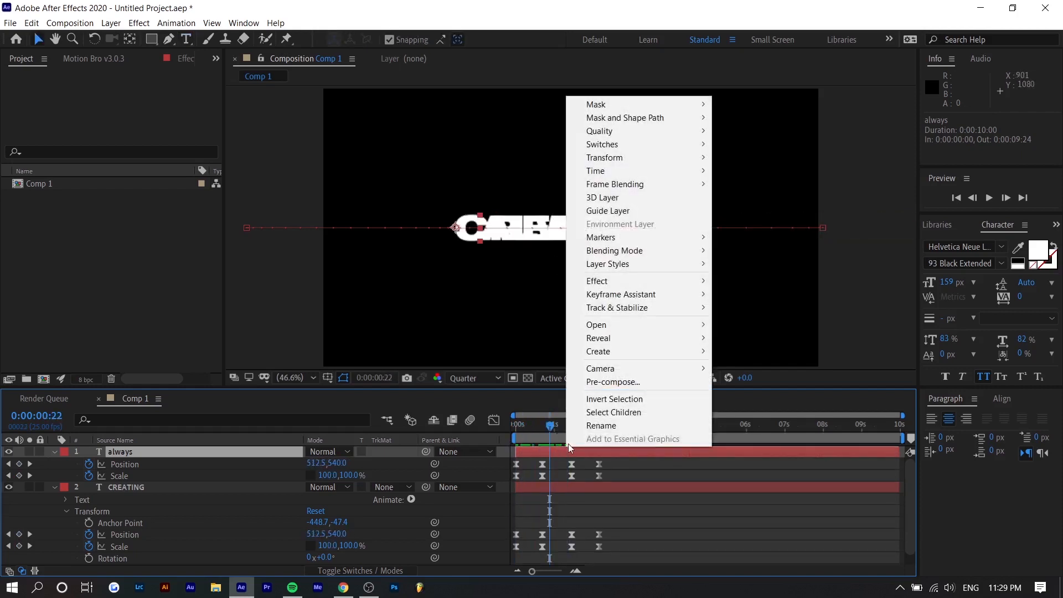
pyautogui.click(613, 384)
pyautogui.click(554, 382)
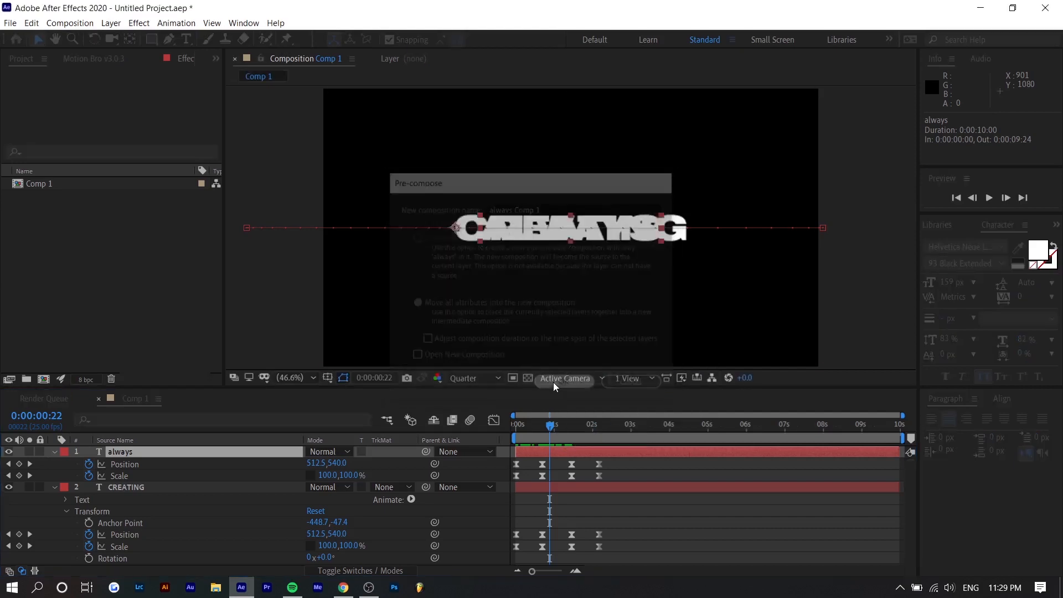
pyautogui.press('p')
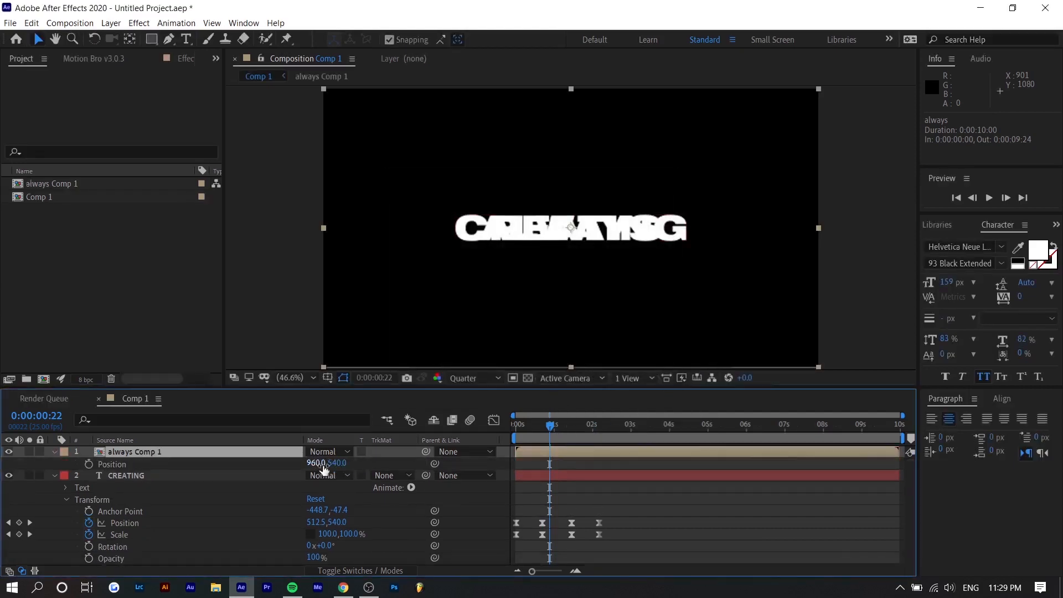
pyautogui.moveTo(339, 463); pyautogui.dragTo(271, 461)
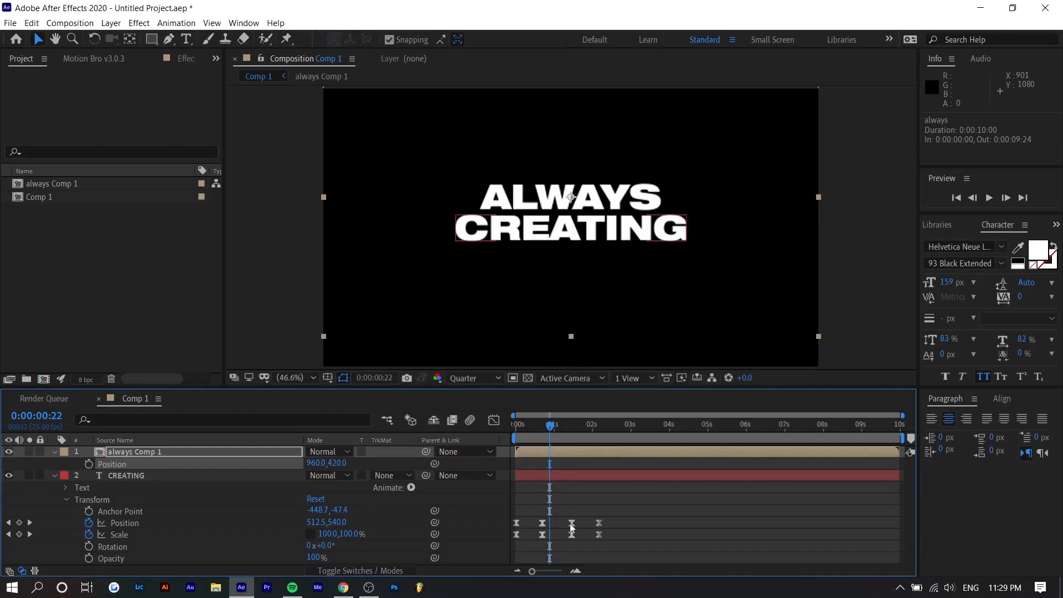
# Pre-compose the CREATING text layer, moving all its attributes into the new composition.
pyautogui.click(559, 476)
pyautogui.rightClick(558, 481)
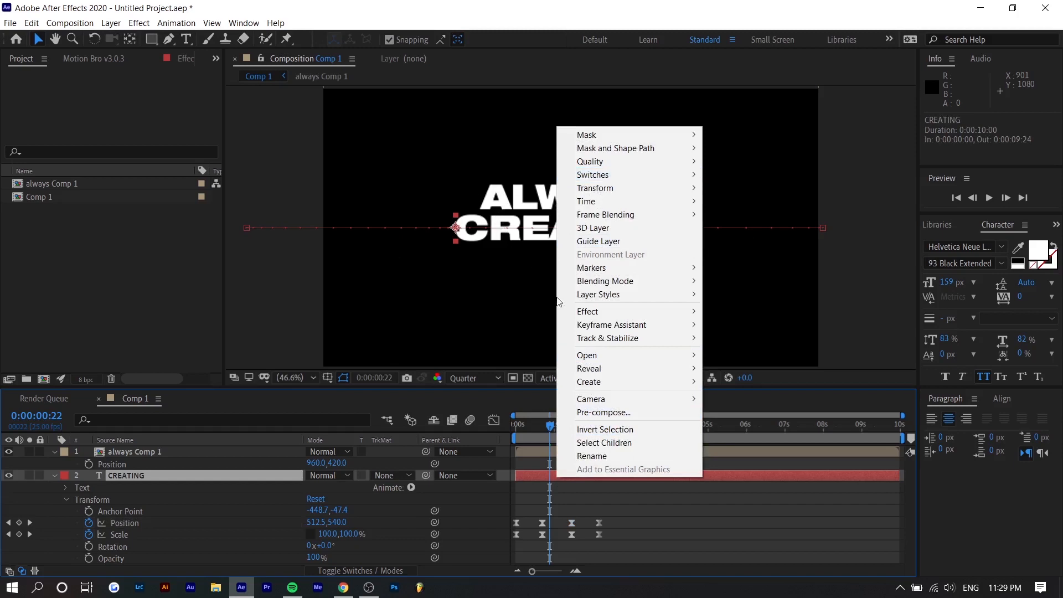
pyautogui.click(604, 413)
pyautogui.click(559, 384)
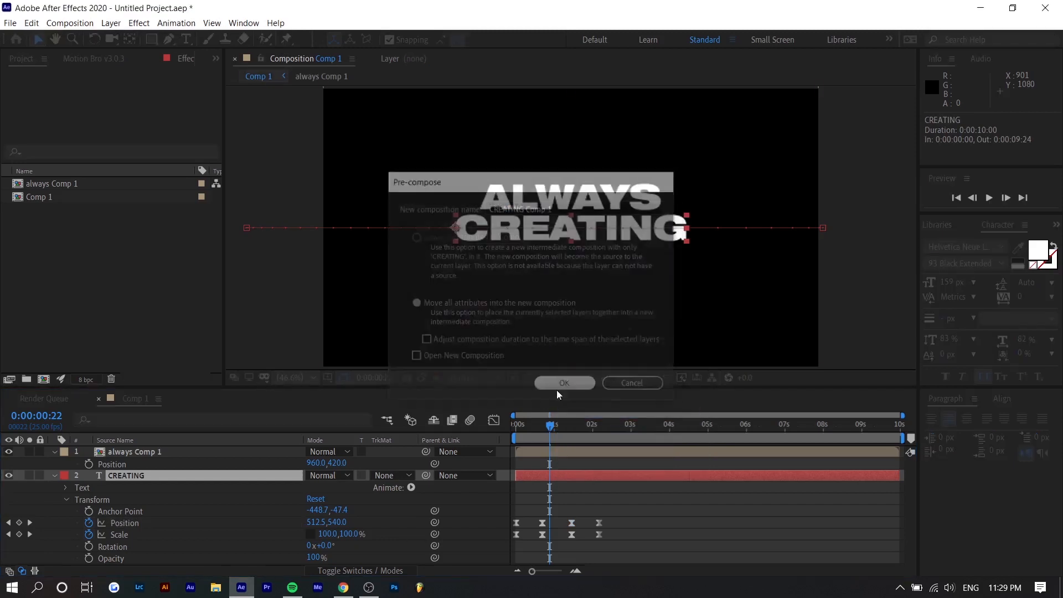
# Lower both title pre-comps together to Position Y 481 for always and Y 601 for CREATING.
pyautogui.keyDown('shift'); pyautogui.click(564, 454); pyautogui.keyUp('shift')
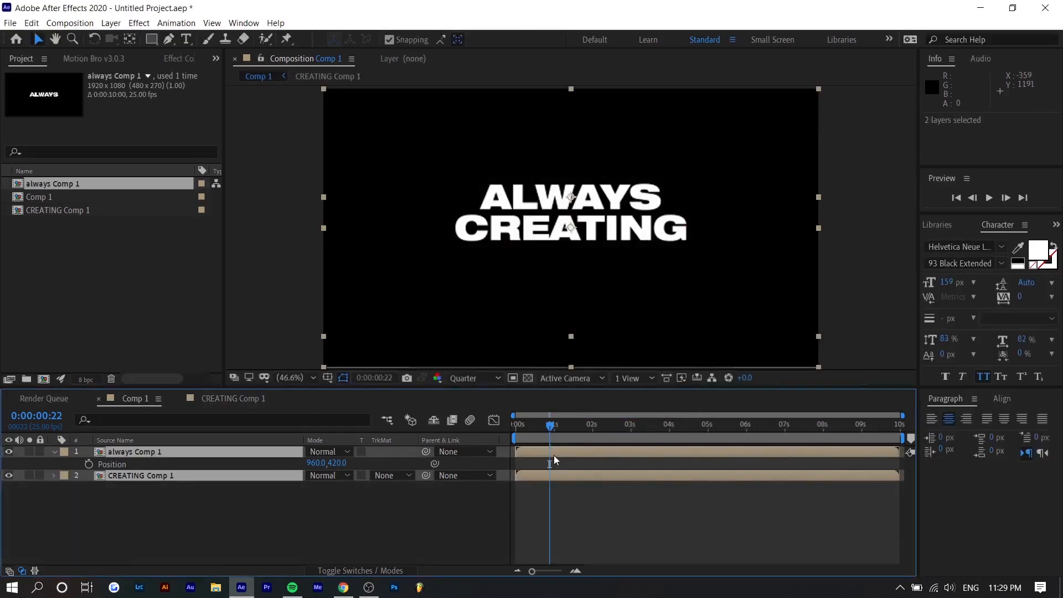
pyautogui.press('p')
pyautogui.moveTo(342, 467); pyautogui.dragTo(385, 458)
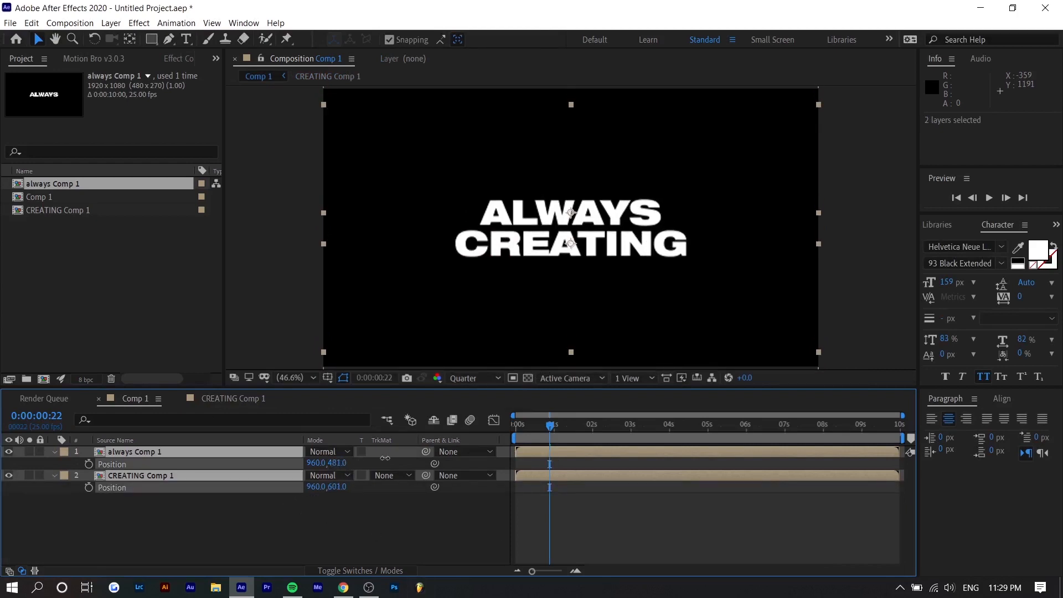
pyautogui.click(581, 498)
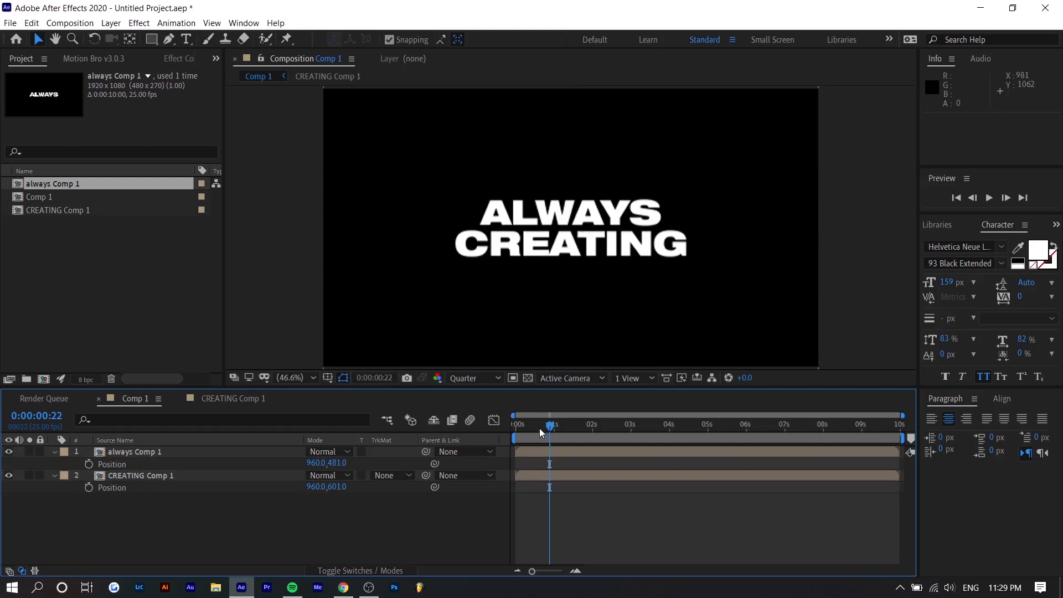
# Scrub through both titles and delay the CREATING pre-comp so its layer starts at 0:00:01:10.
pyautogui.moveTo(550, 425); pyautogui.dragTo(557, 428)
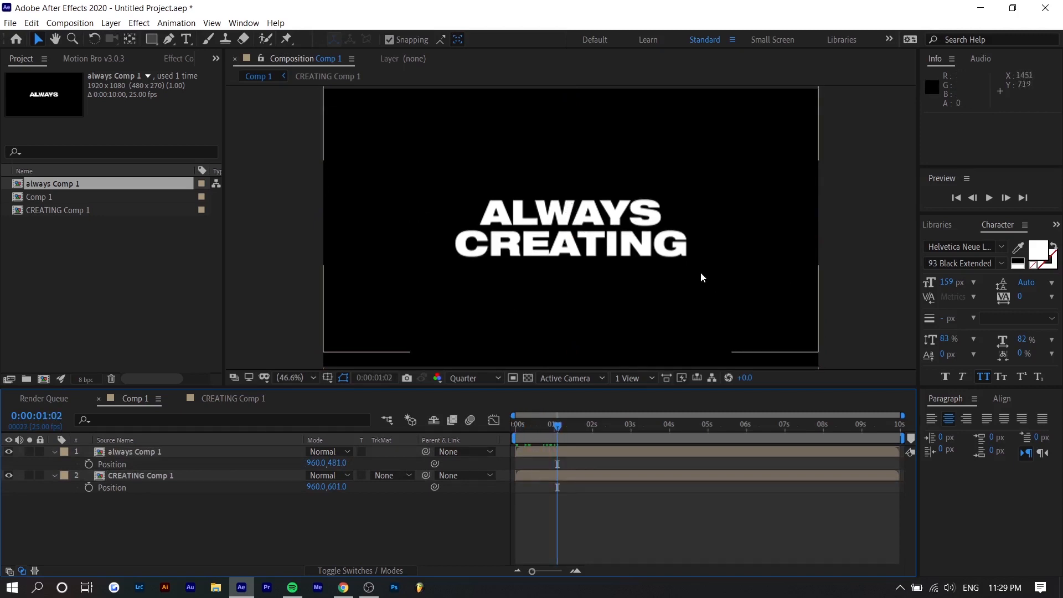
pyautogui.moveTo(557, 425)
pyautogui.mouseDown()
pyautogui.moveTo(513, 424)
pyautogui.moveTo(541, 426)
pyautogui.mouseUp()
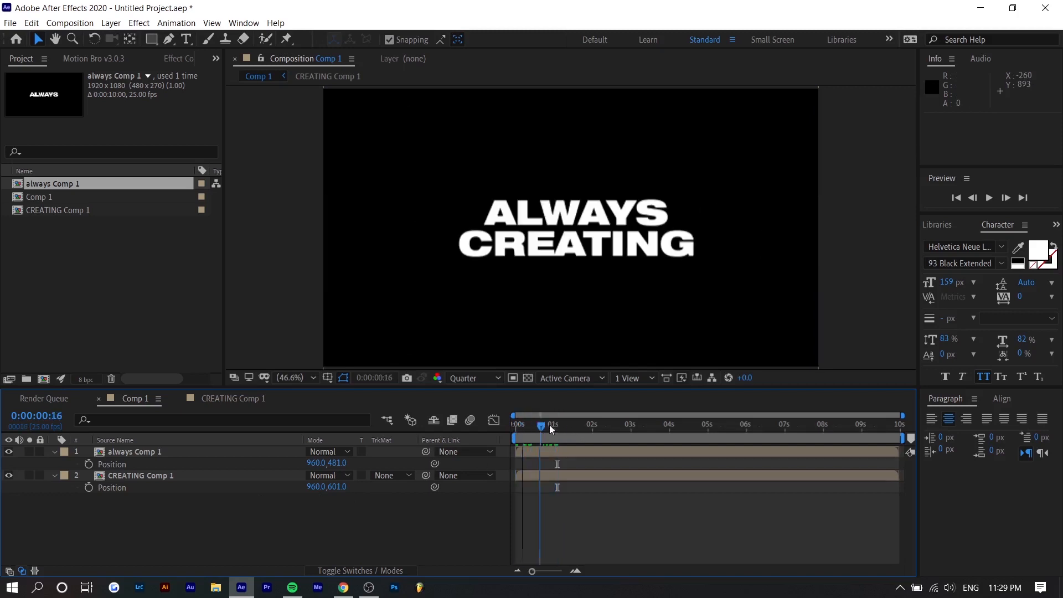
pyautogui.moveTo(541, 472); pyautogui.dragTo(594, 474)
pyautogui.moveTo(537, 433); pyautogui.dragTo(616, 430)
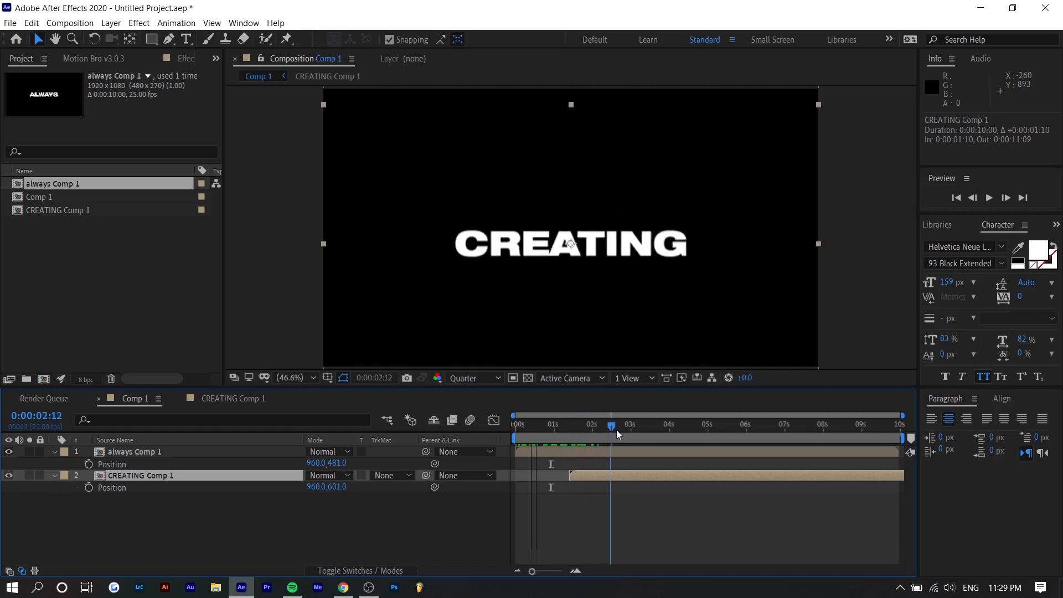
# Play the composition from the beginning to check the staggered timing of ALWAYS and CREATING.
pyautogui.click(516, 434)
pyautogui.press('space')
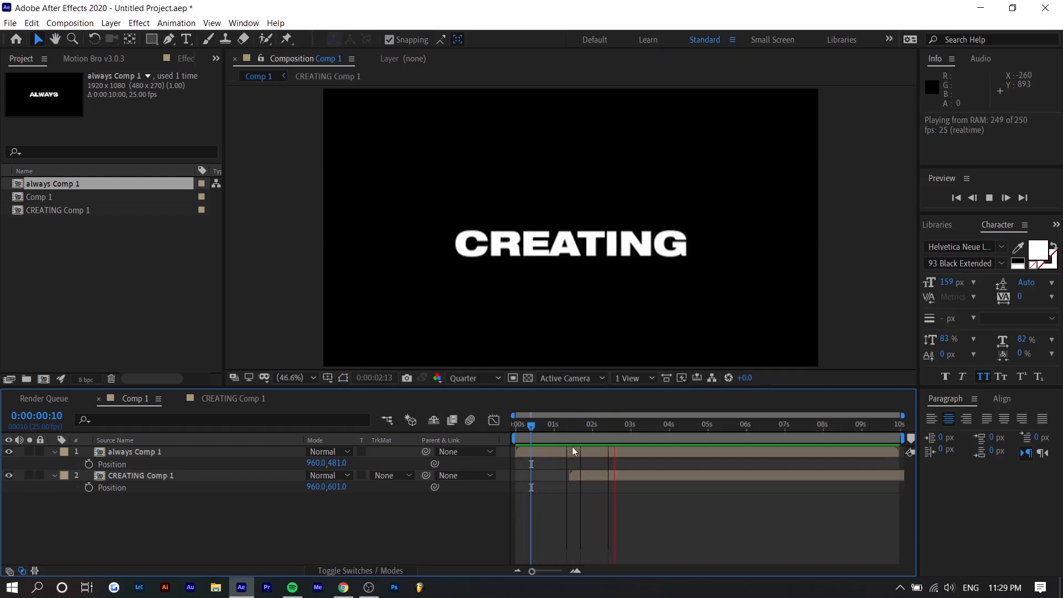
pyautogui.press('space')
pyautogui.moveTo(535, 430); pyautogui.dragTo(496, 434)
pyautogui.press('space')
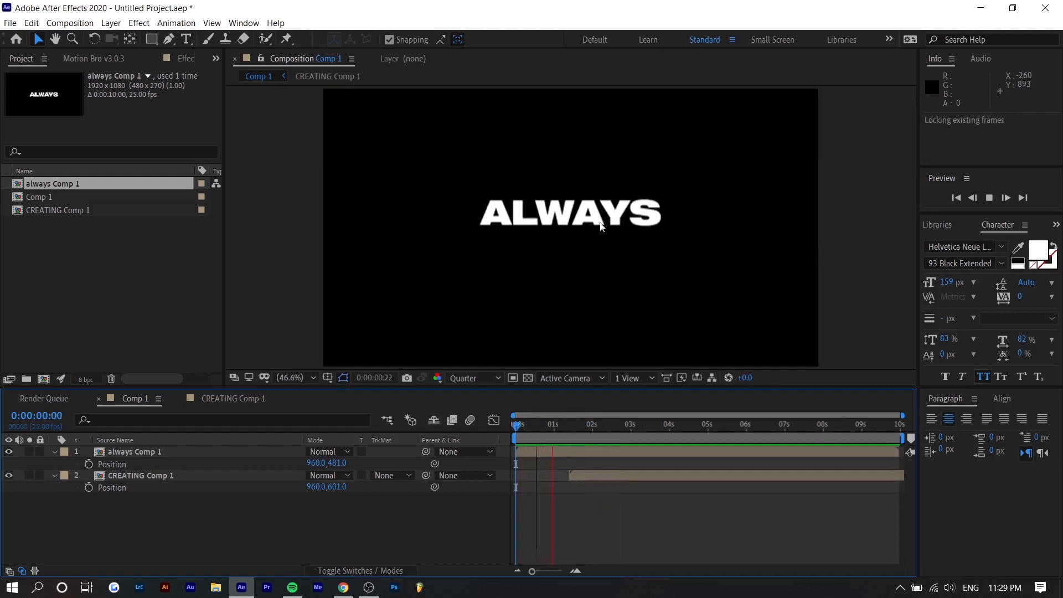
pyautogui.press('space')
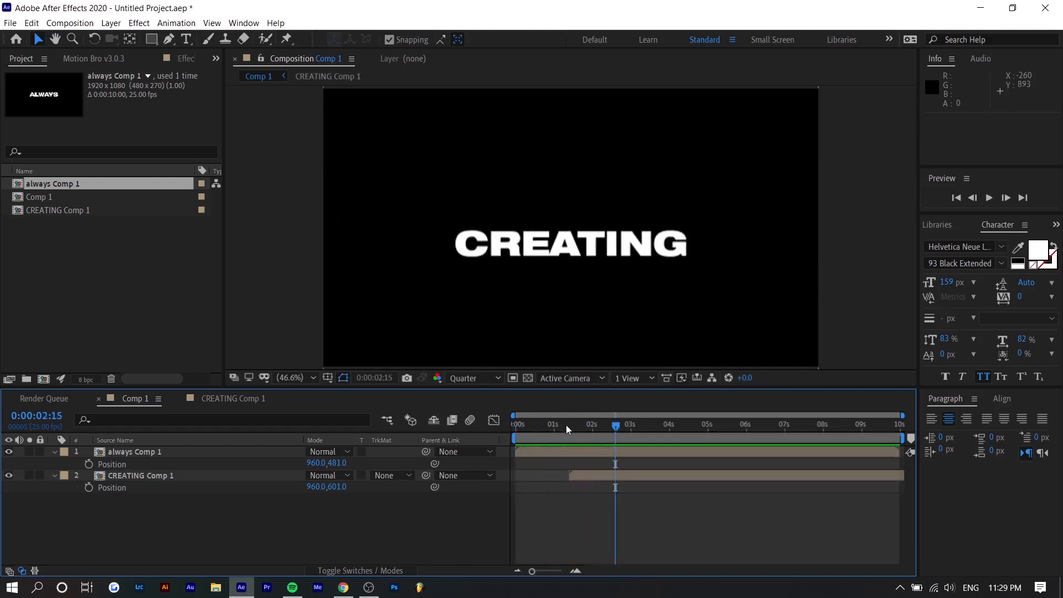
# Replay the staggered titles and shift the CREATING pre-comp slightly earlier in the timeline.
pyautogui.press('space')
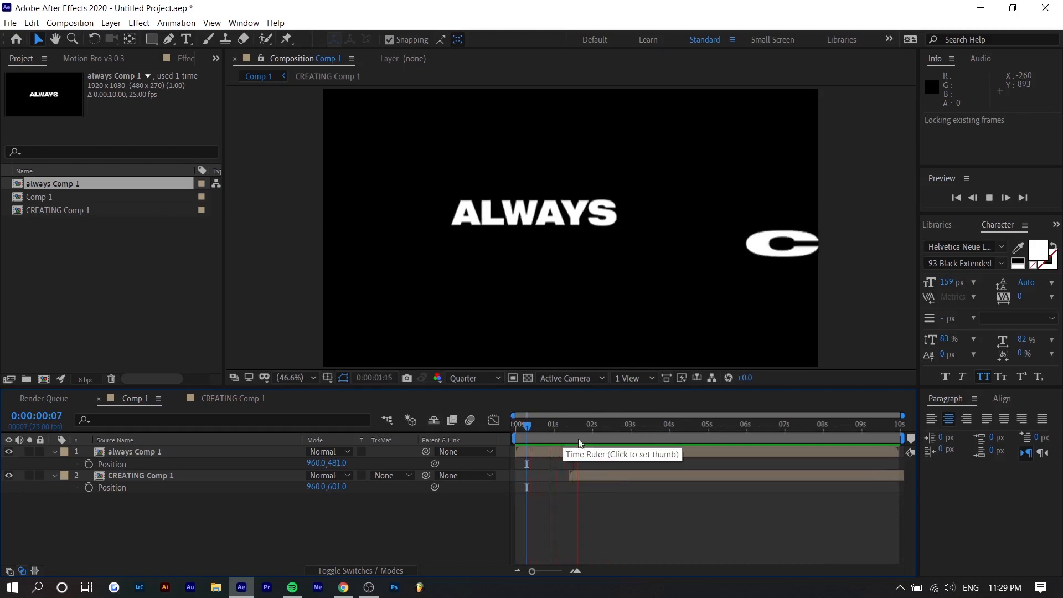
pyautogui.click(600, 475)
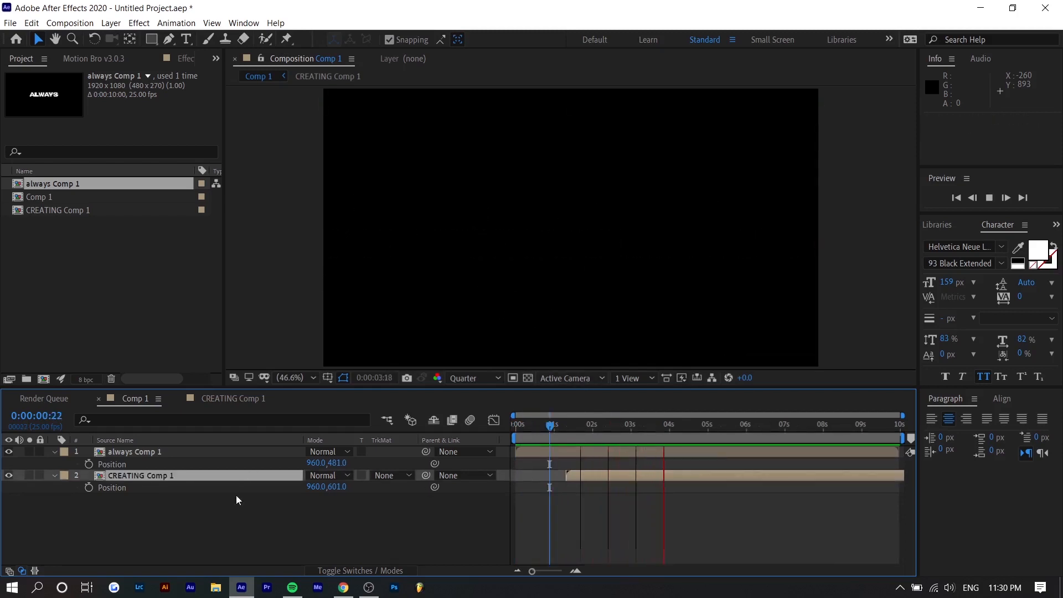
pyautogui.press('space')
# Pre-compose the always and CREATING pre-comps together into a single composition named Pre-comp 1.
pyautogui.keyDown('shift'); pyautogui.click(201, 452); pyautogui.keyUp('shift')
pyautogui.rightClick(201, 452)
pyautogui.click(332, 386)
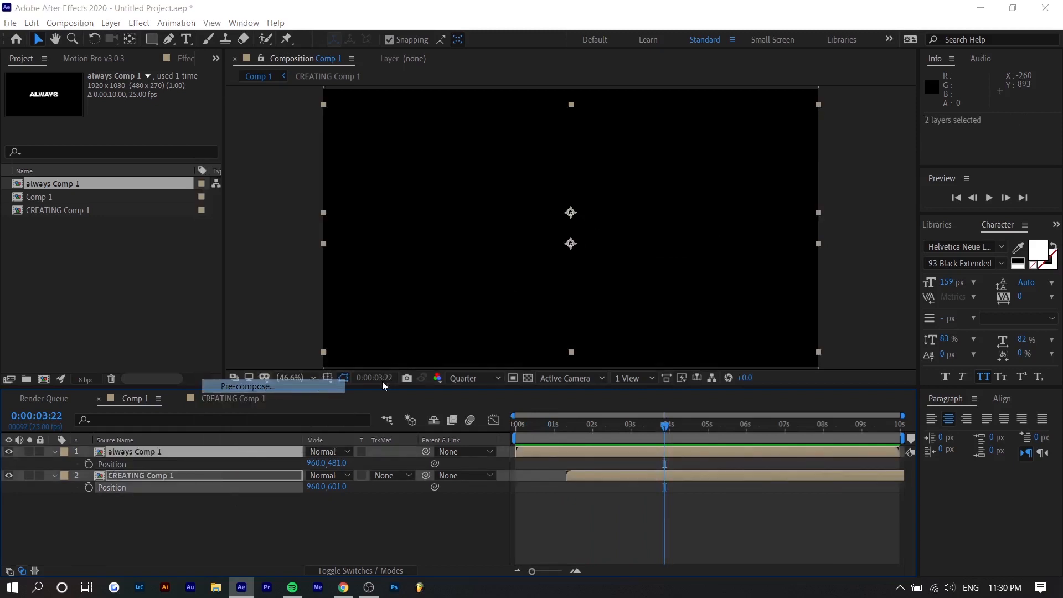
pyautogui.click(553, 383)
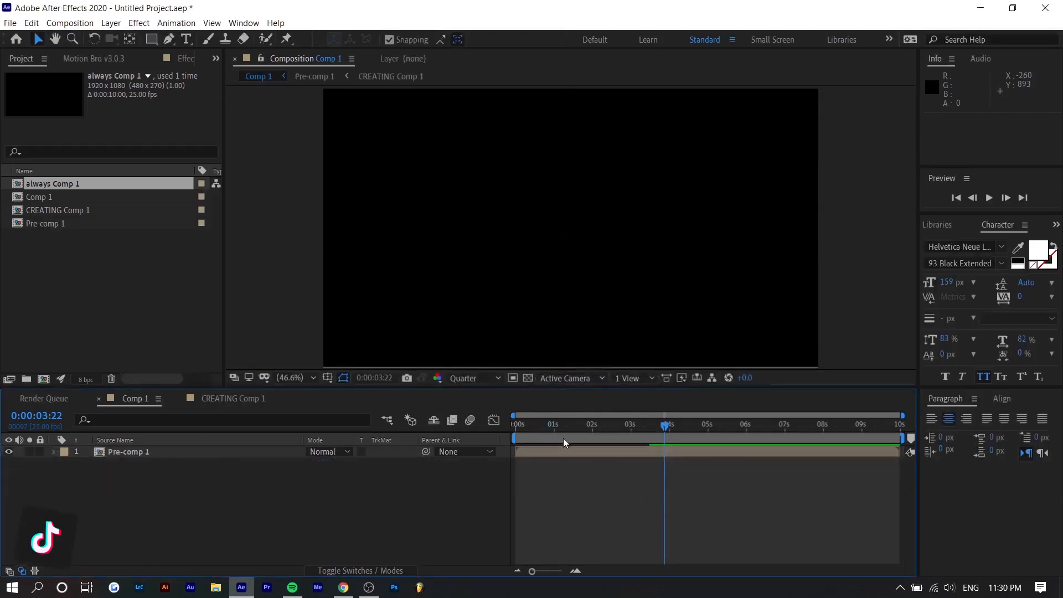
# Create a 1920 × 1080 px dark gray solid above Pre-comp 1 in Comp 1.
pyautogui.moveTo(564, 438); pyautogui.dragTo(534, 434)
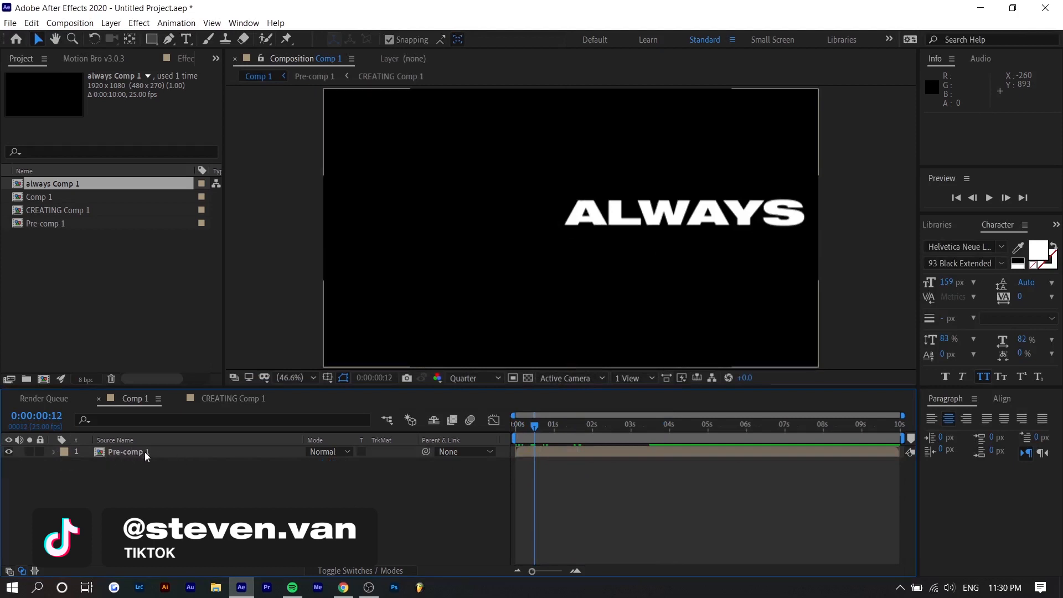
pyautogui.rightClick(219, 496)
pyautogui.moveTo(273, 364)
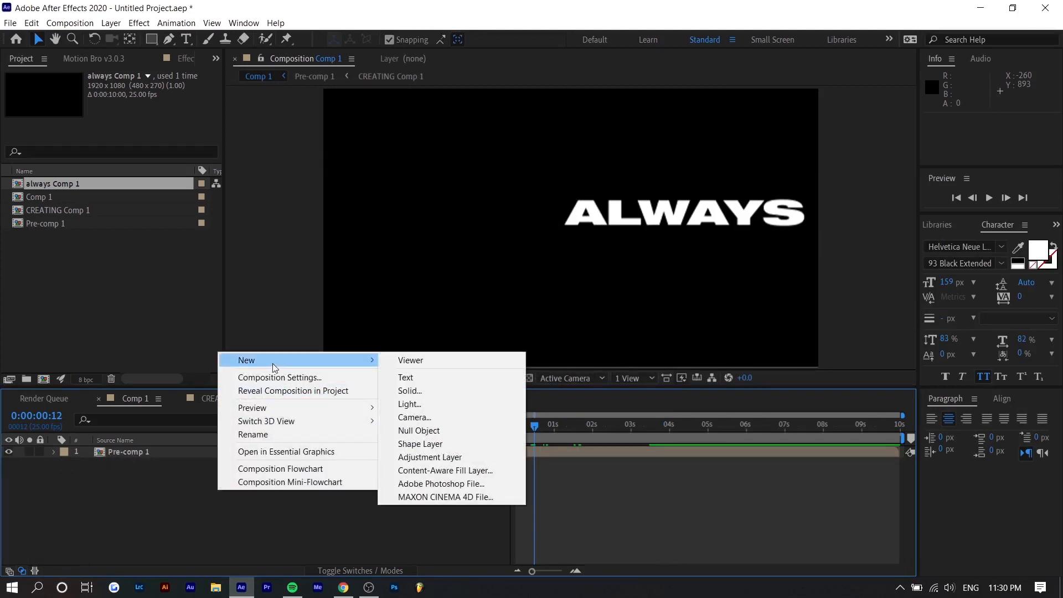
pyautogui.click(420, 391)
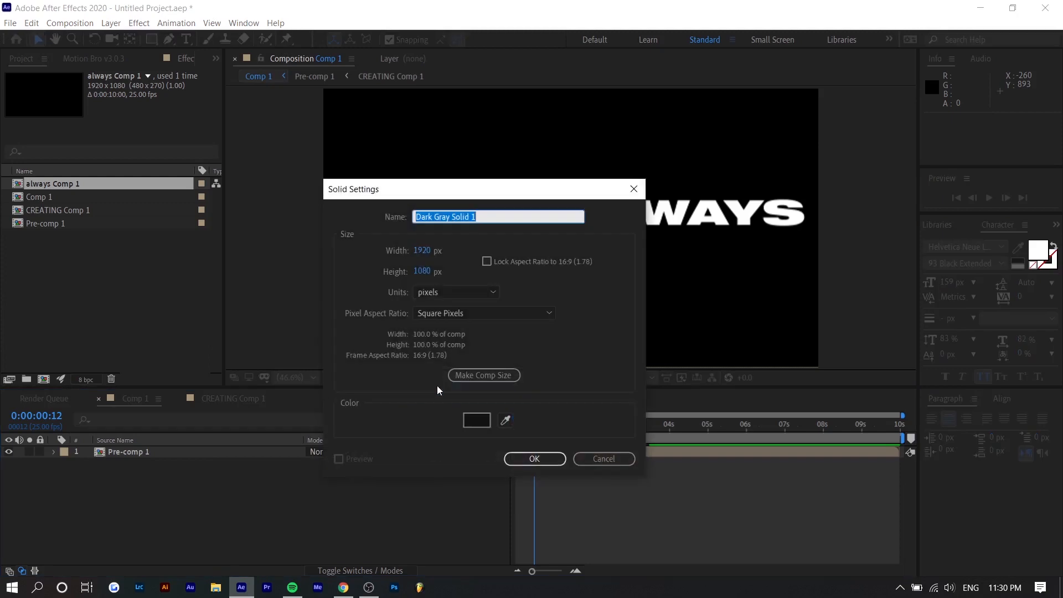
pyautogui.click(534, 459)
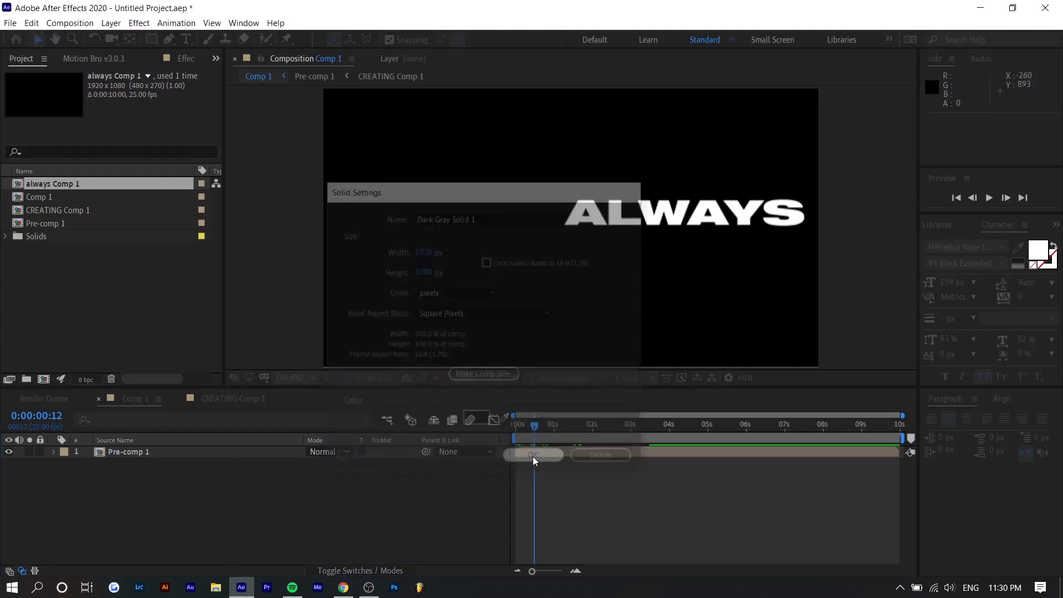
# Find the Gradient Ramp effect and apply it to the dark gray solid.
pyautogui.scroll(2, 978, 227)
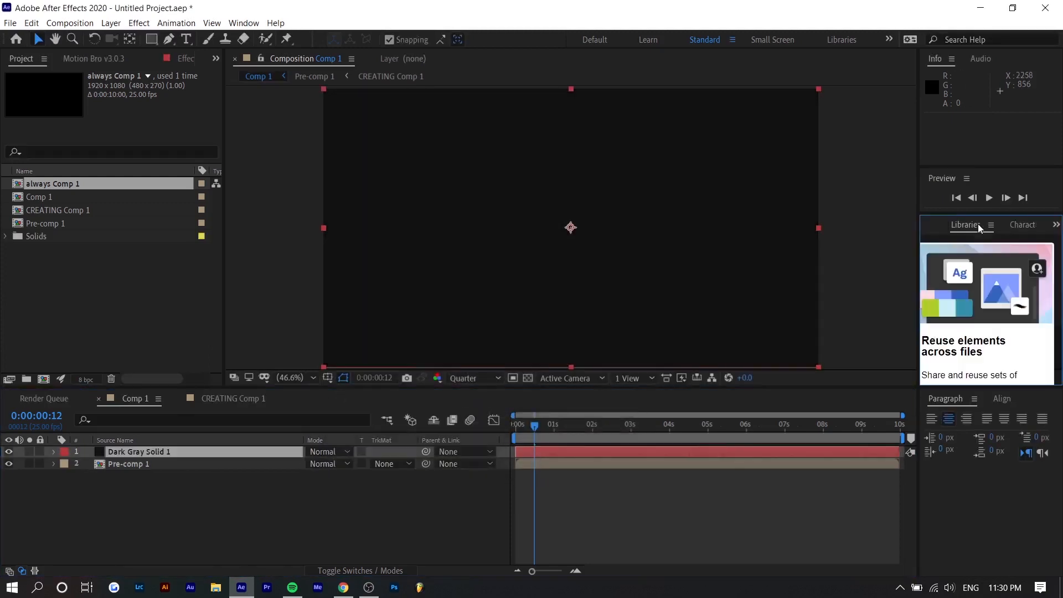
pyautogui.click(968, 244)
pyautogui.write('gradie')
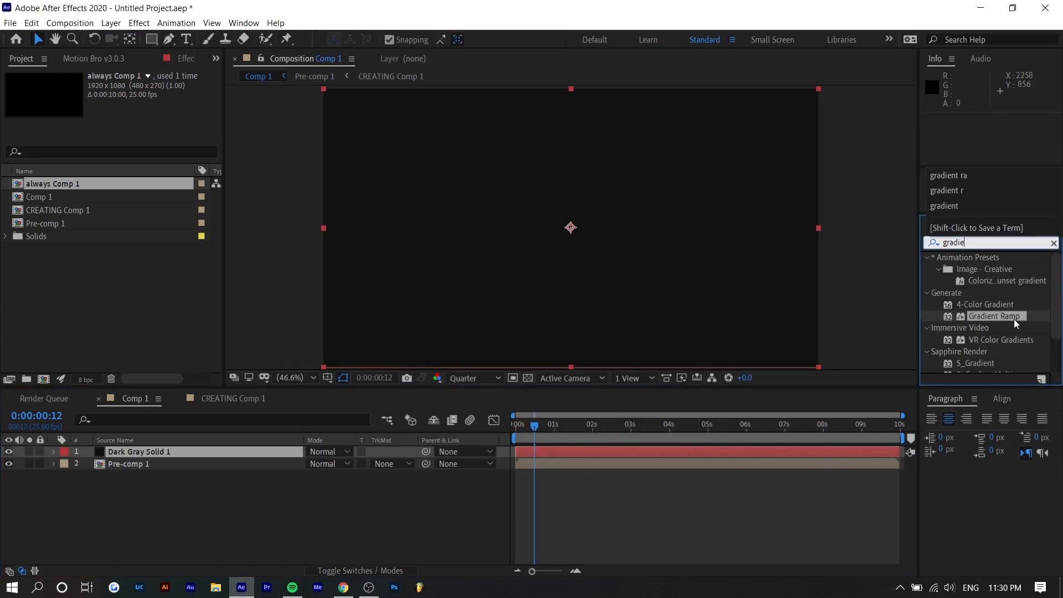
pyautogui.moveTo(1015, 319); pyautogui.dragTo(530, 448)
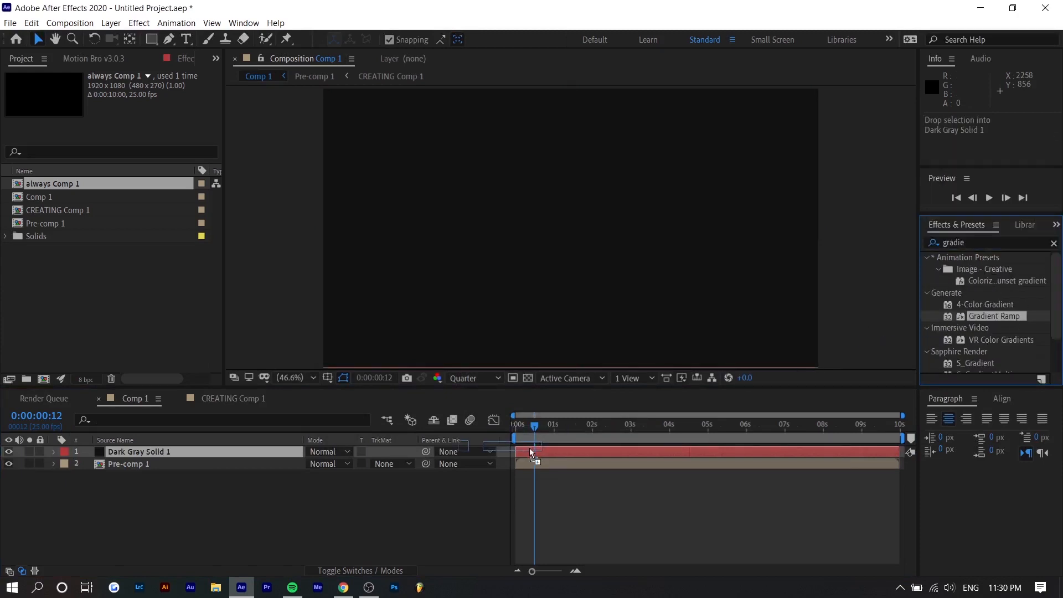
# Pre-compose the gradient solid as Dark Gray Solid 1 Comp 1, moving all attributes into it, and hide its layer.
pyautogui.rightClick(184, 452)
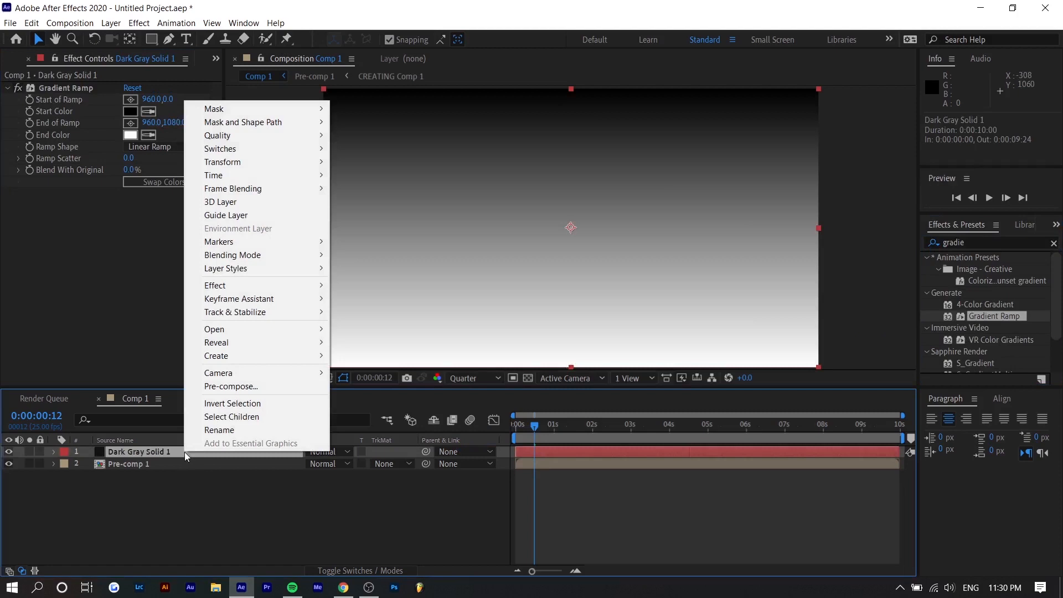
pyautogui.click(239, 386)
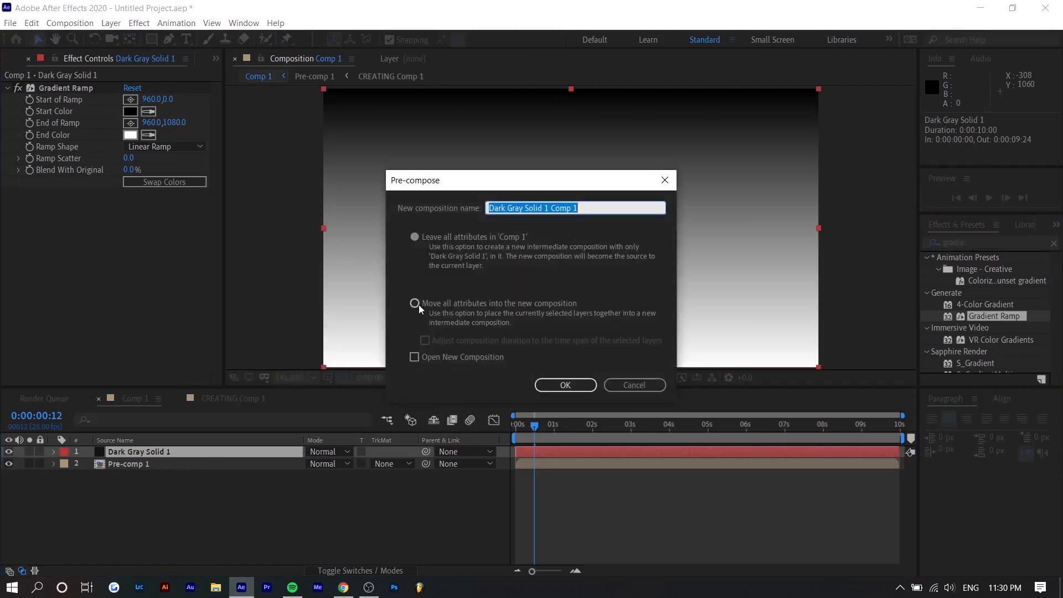
pyautogui.click(413, 303)
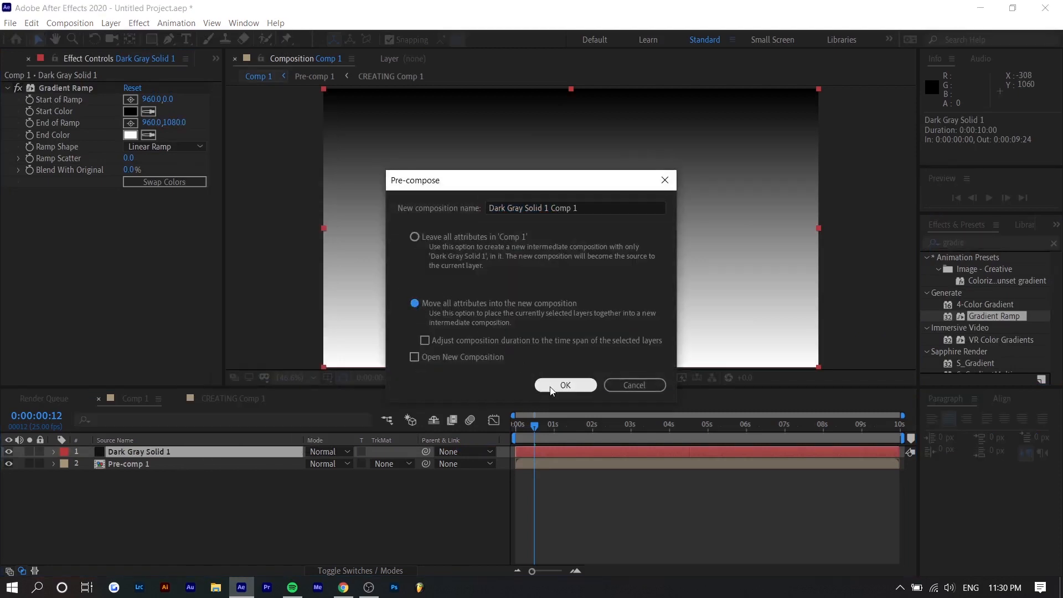
pyautogui.click(565, 385)
pyautogui.click(576, 434)
pyautogui.moveTo(576, 434); pyautogui.dragTo(3, 439)
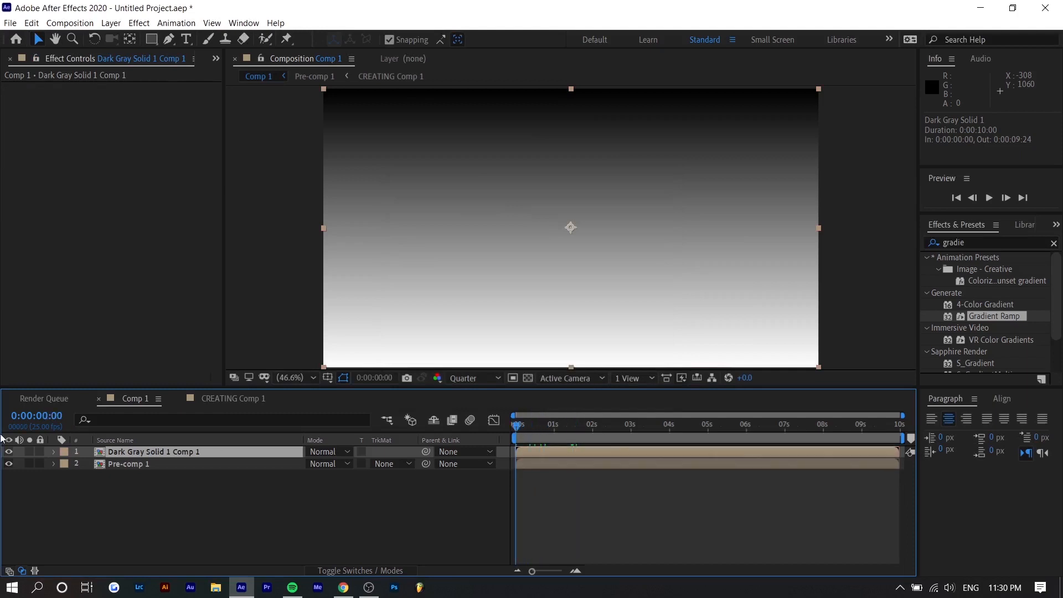
pyautogui.click(9, 452)
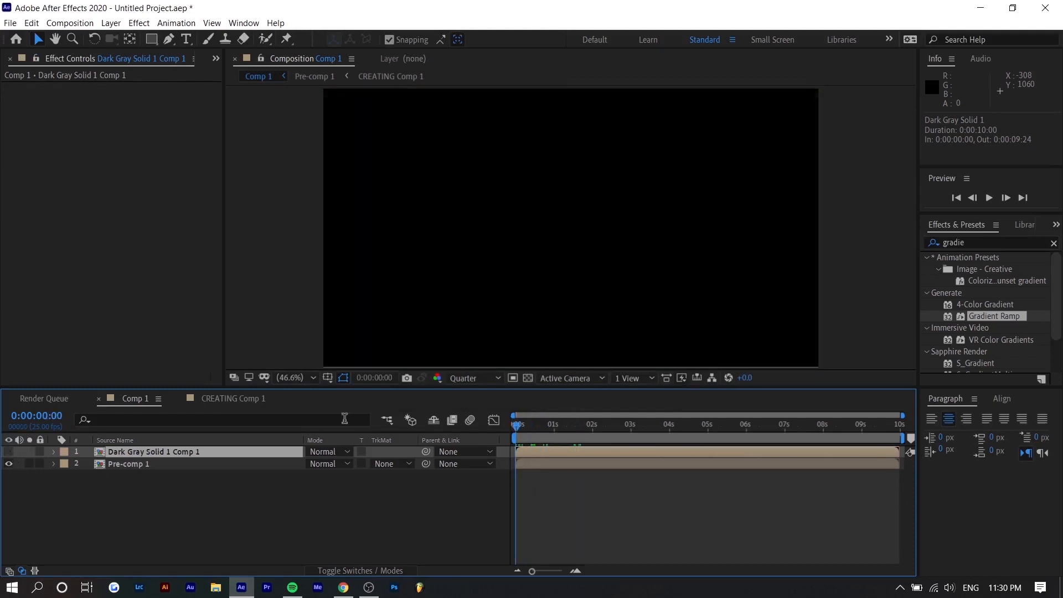
# Apply Time Displacement to Pre-comp 1 and use Dark Gray Solid 1 Comp 1 as its displacement layer.
pyautogui.click(1006, 238)
pyautogui.write('time di')
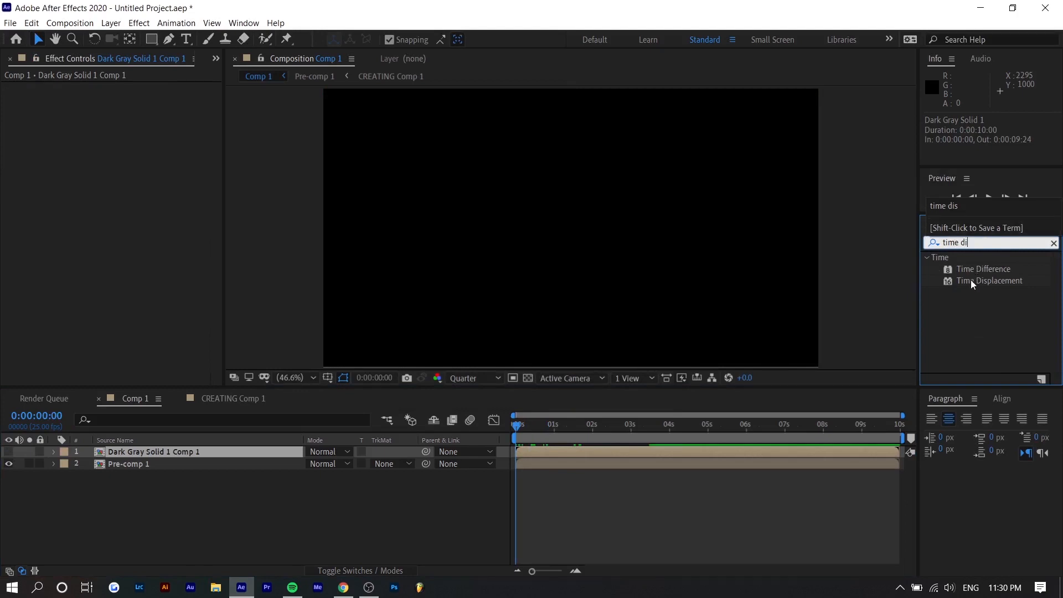
pyautogui.moveTo(1005, 282); pyautogui.dragTo(145, 467)
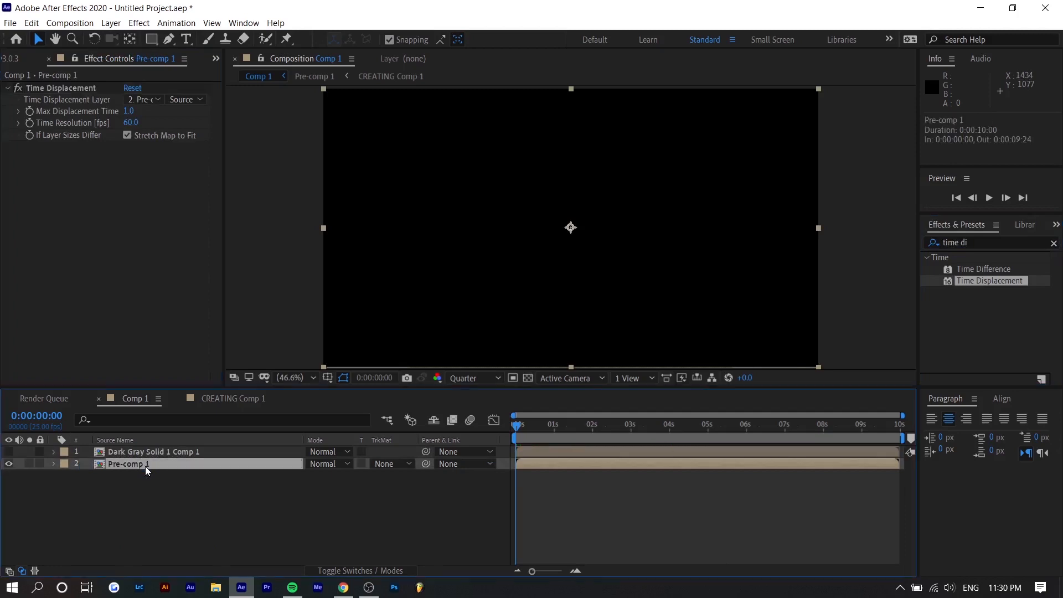
pyautogui.click(139, 100)
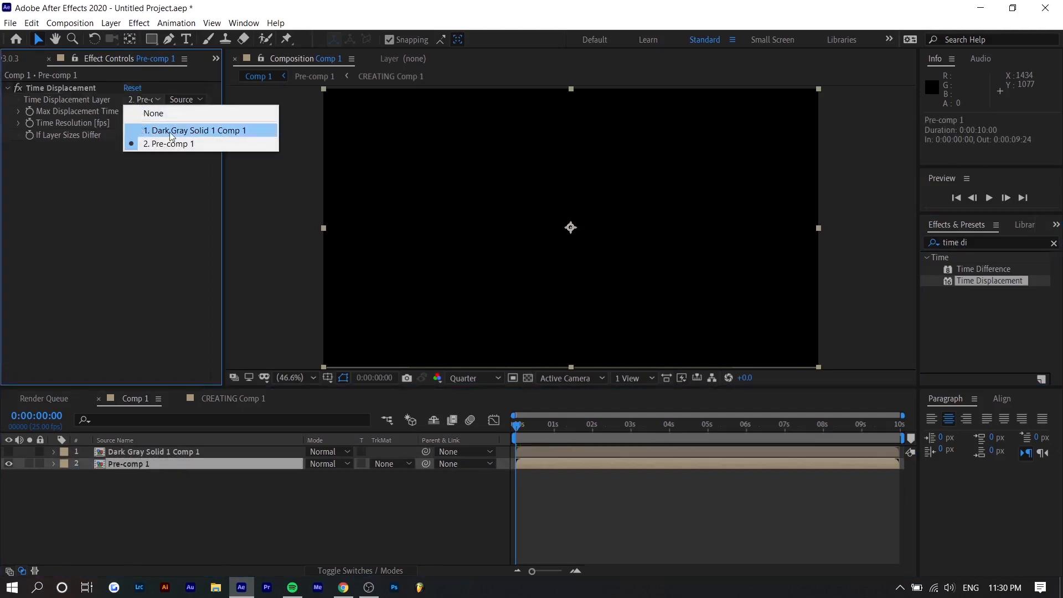
pyautogui.click(219, 131)
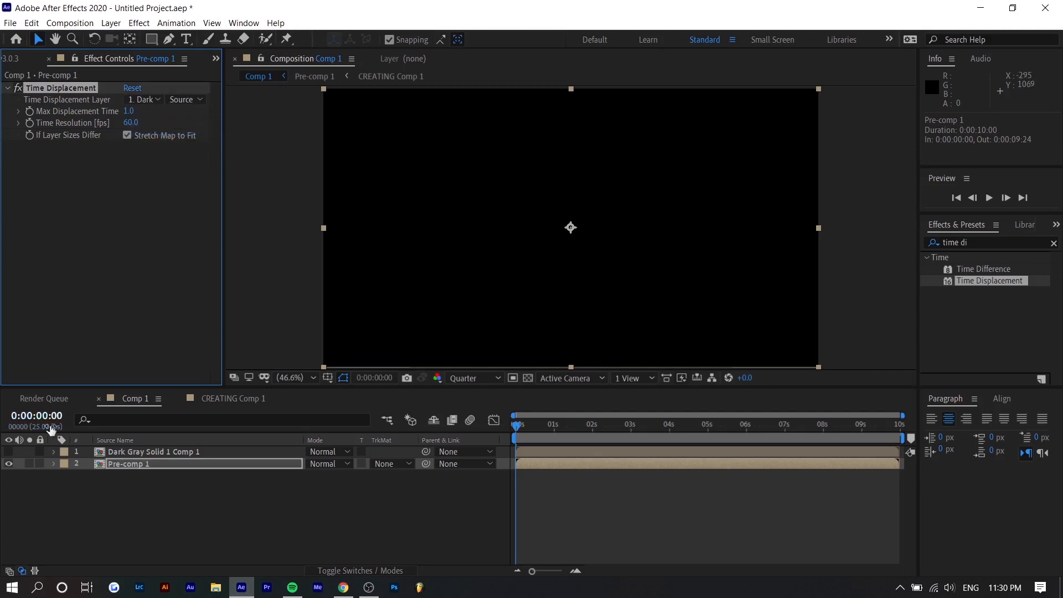
pyautogui.click(10, 456)
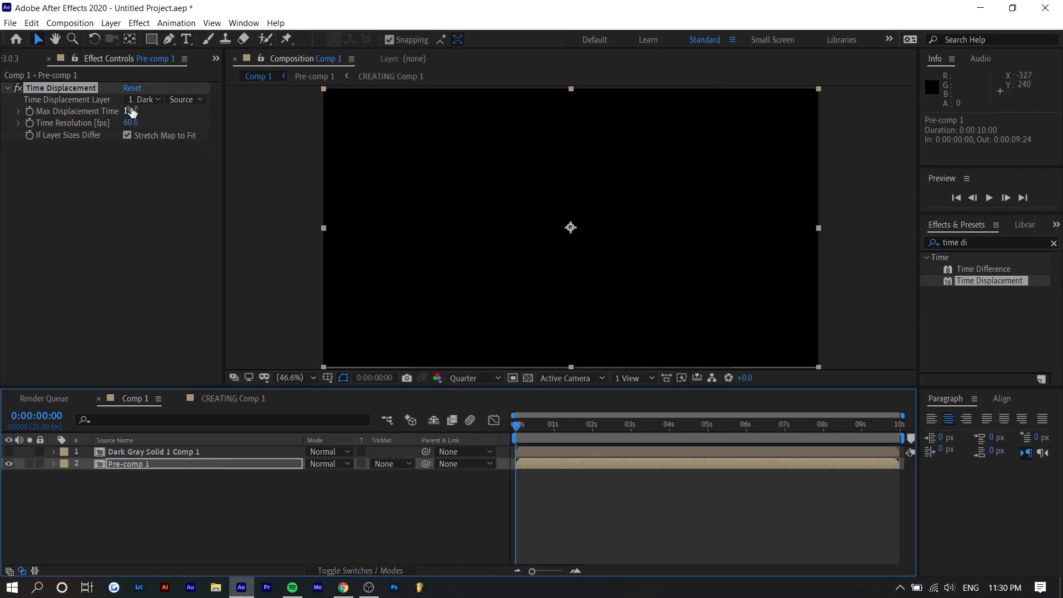
# Set the Time Displacement's maximum displacement time to 0.5 and preview the distorted titles.
pyautogui.click(129, 110)
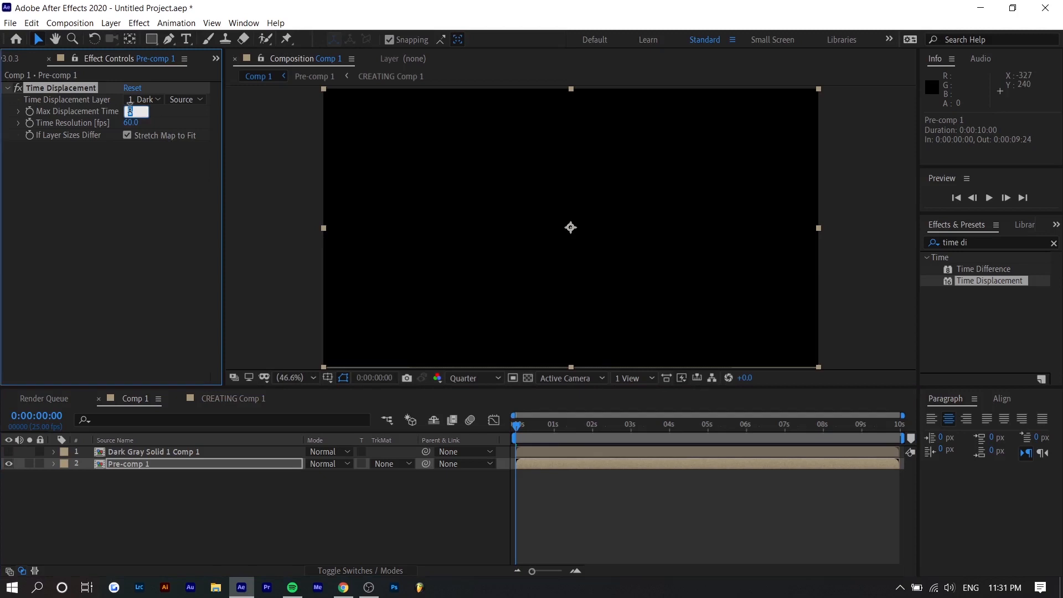
pyautogui.write('0.5')
pyautogui.press('Return')
pyautogui.click(523, 430)
pyautogui.press('space')
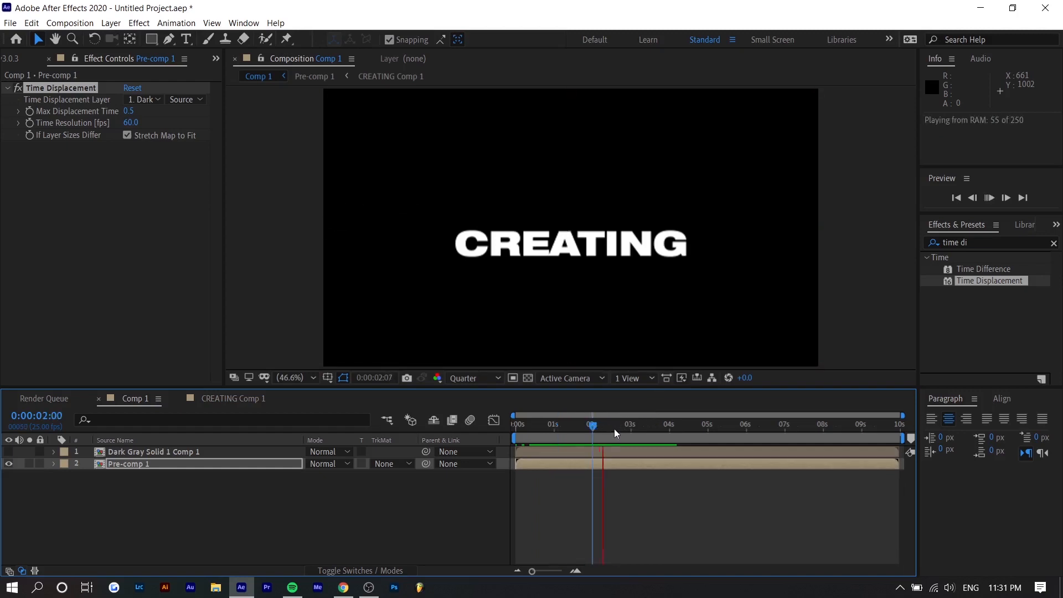
pyautogui.moveTo(622, 428)
pyautogui.mouseDown()
pyautogui.moveTo(611, 425)
pyautogui.moveTo(626, 431)
pyautogui.mouseUp()
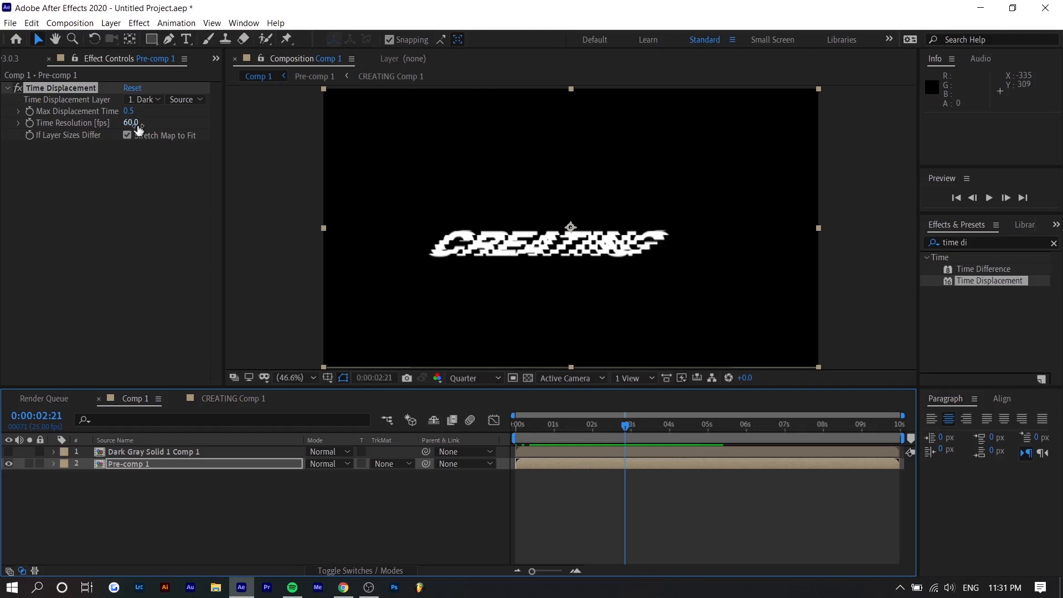
# Lower the Time Displacement's time resolution to 33 fps and play the animation to check it.
pyautogui.moveTo(131, 126); pyautogui.dragTo(31, 143)
pyautogui.moveTo(551, 434); pyautogui.dragTo(541, 435)
pyautogui.press('space')
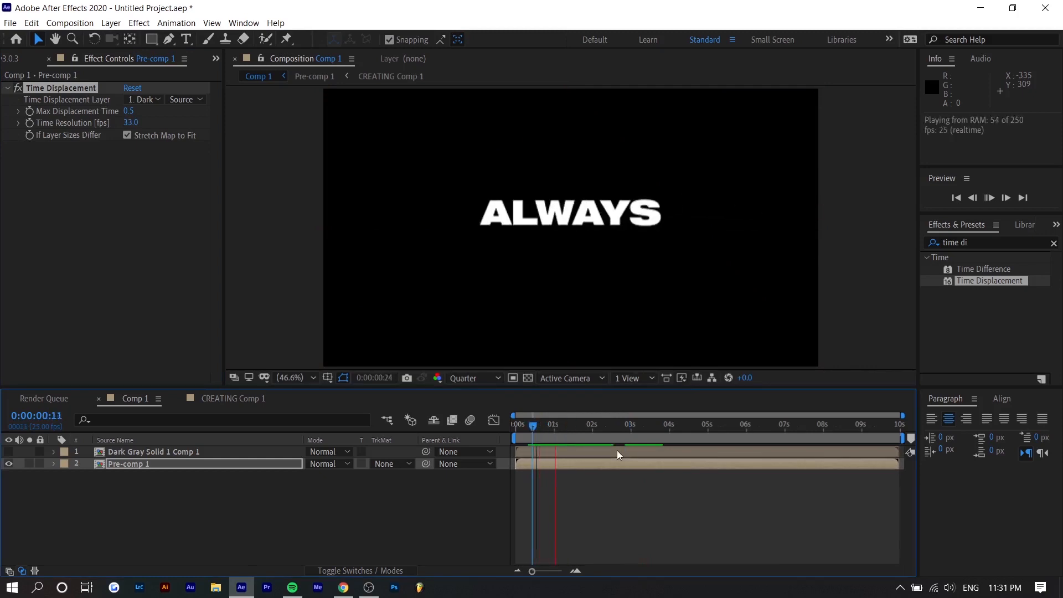
pyautogui.press('space')
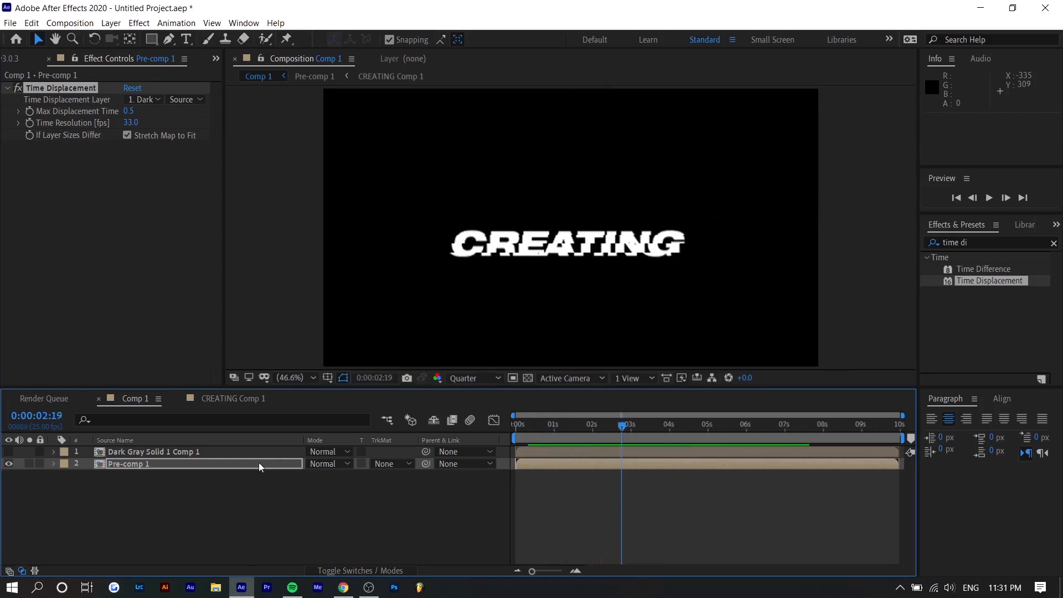
# Delay the CREATING layer inside Pre-comp 1 to start at 0:00:02:01, and replay Comp 1.
pyautogui.doubleClick(221, 465)
pyautogui.moveTo(601, 467); pyautogui.dragTo(626, 467)
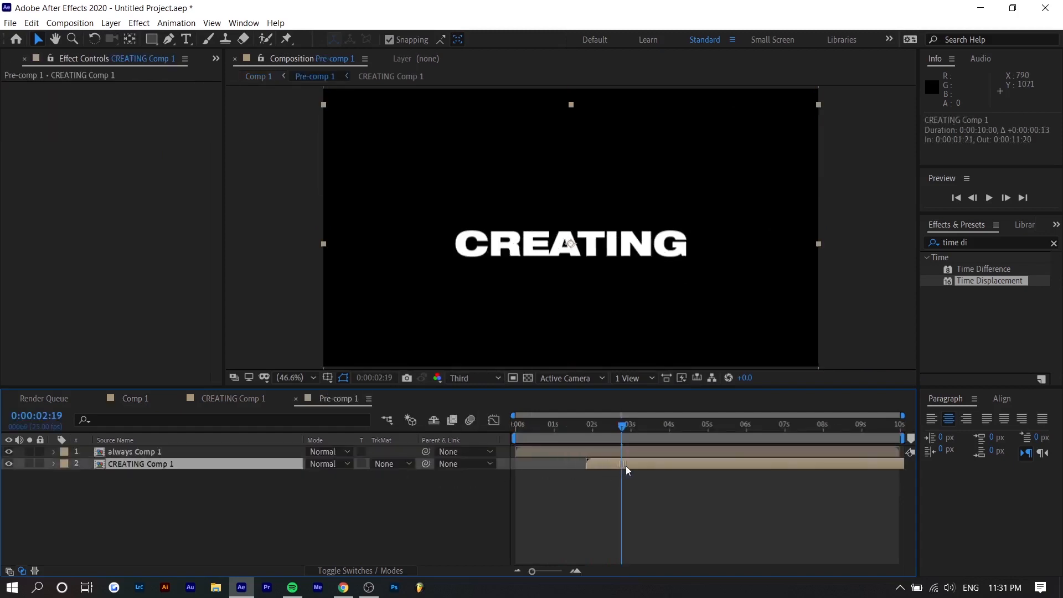
pyautogui.click(209, 399)
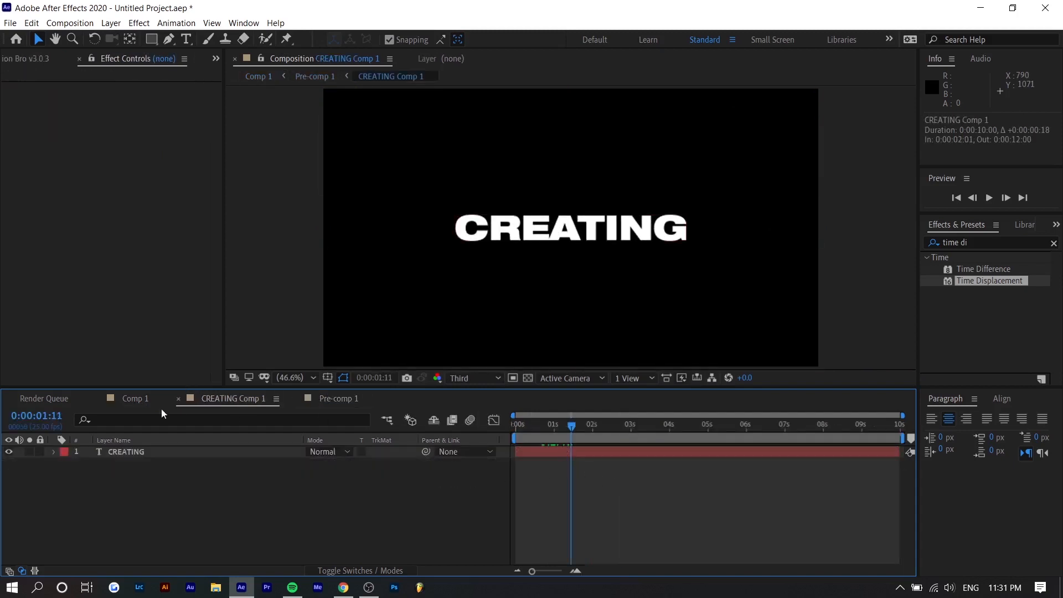
pyautogui.click(145, 400)
pyautogui.press('space')
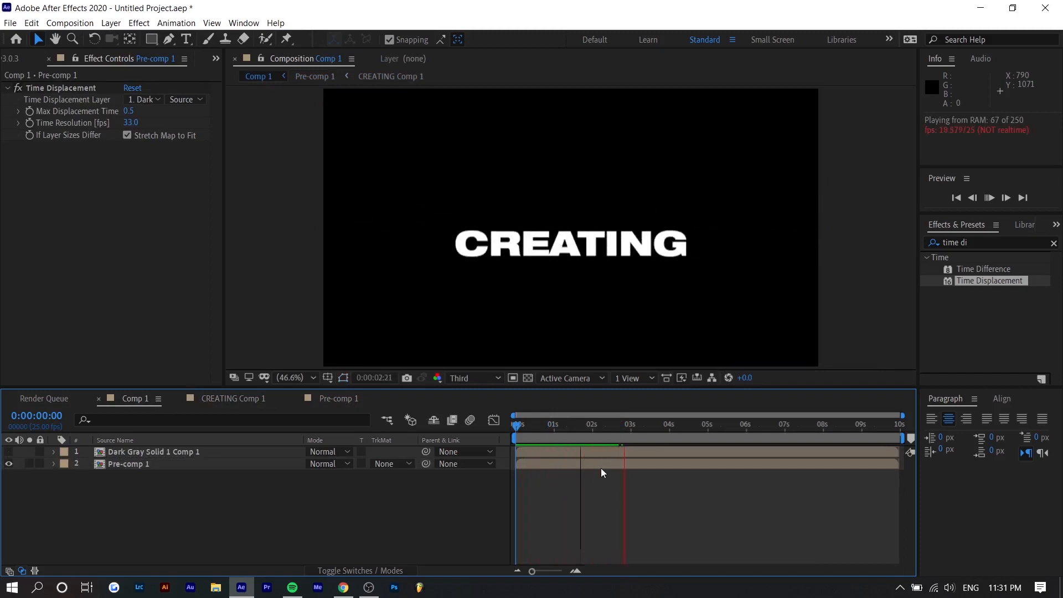
pyautogui.press('space')
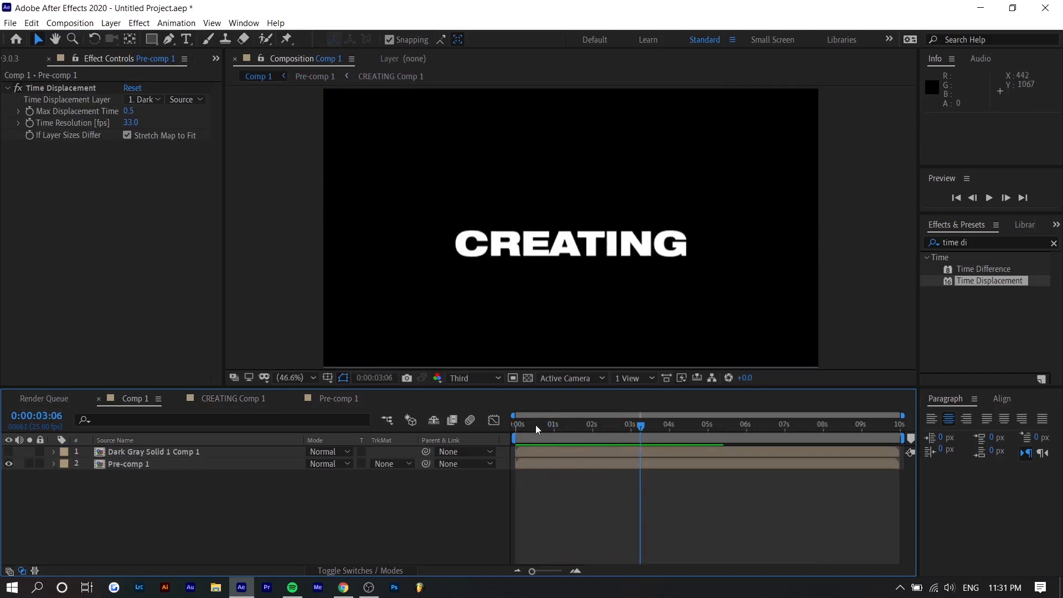
# Open the nested ALWAYS composition, reveal the text layer's Position and Scale keyframes, and shift them later to slow the animation.
pyautogui.moveTo(536, 424)
pyautogui.mouseDown()
pyautogui.moveTo(523, 427)
pyautogui.moveTo(550, 430)
pyautogui.mouseUp()
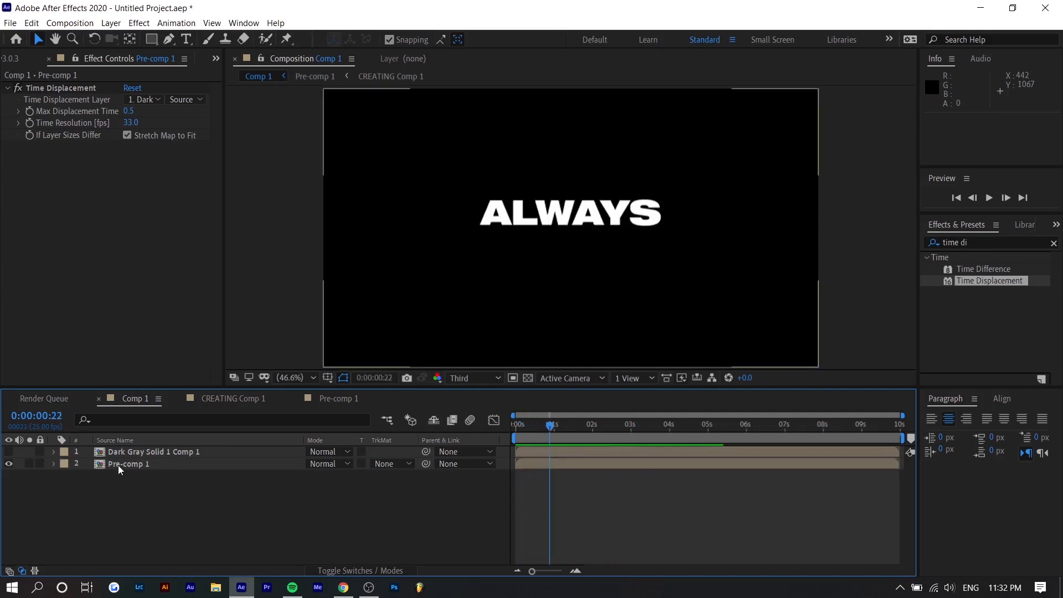
pyautogui.doubleClick(118, 465)
pyautogui.click(201, 476)
pyautogui.click(151, 452)
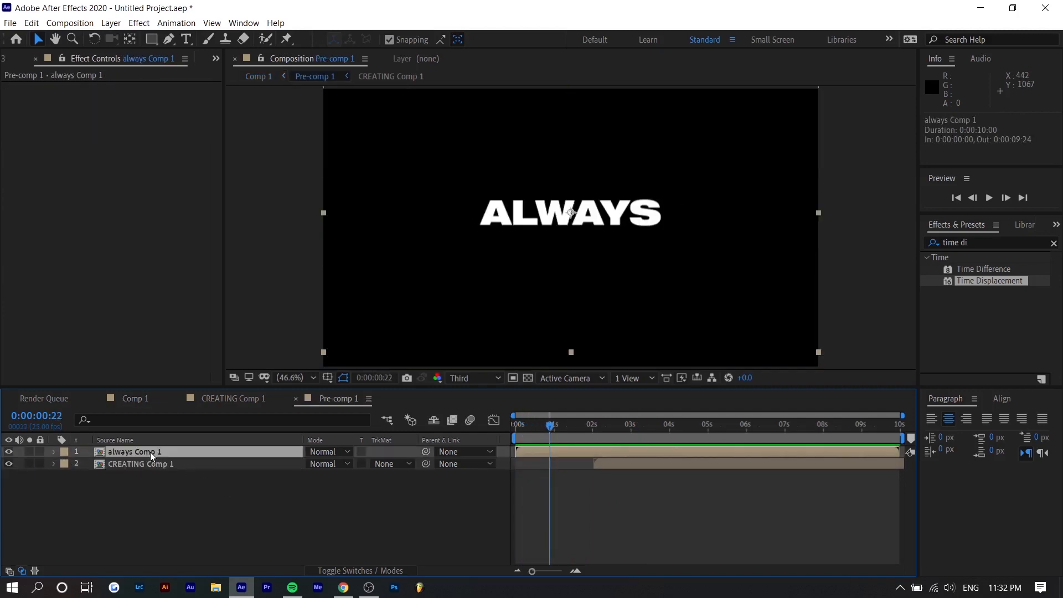
pyautogui.doubleClick(151, 452)
pyautogui.click(536, 454)
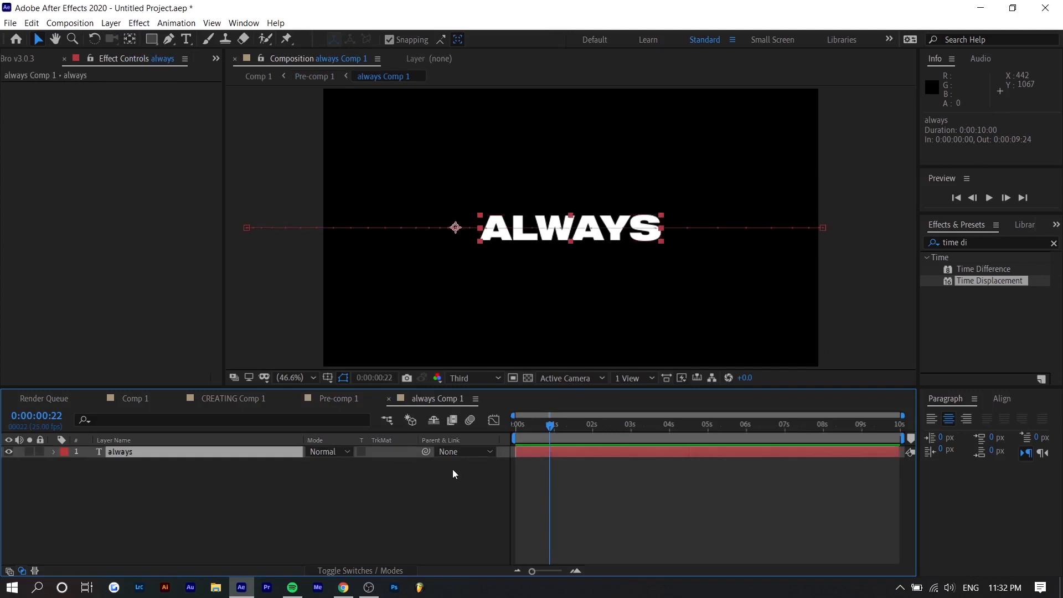
pyautogui.press('u')
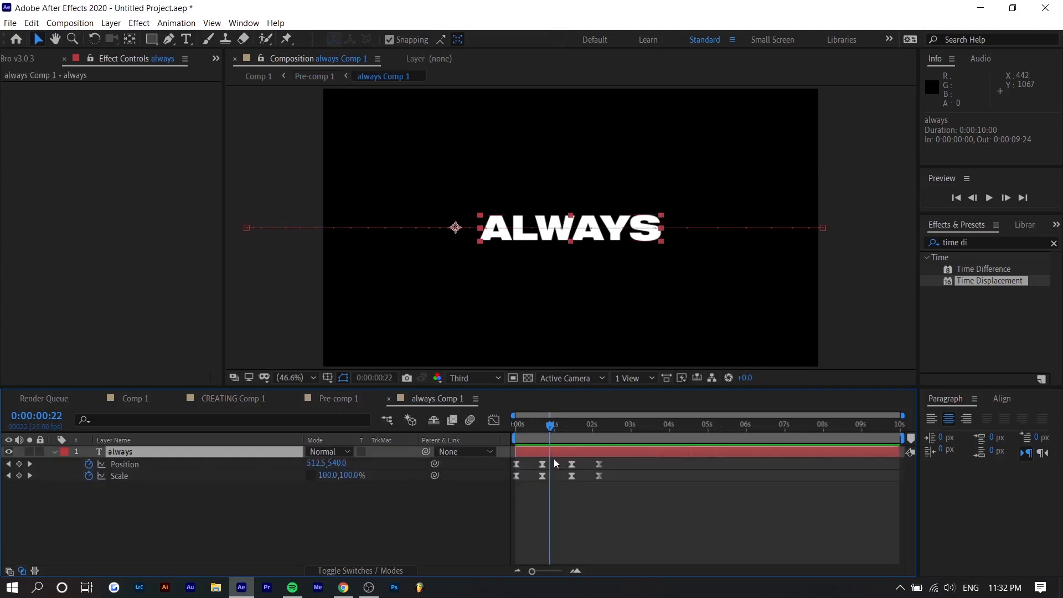
pyautogui.moveTo(653, 492); pyautogui.dragTo(633, 466)
pyautogui.click(656, 501)
# In the nested CREATING composition, spread the text's Position and Scale keyframes later, with the final pair at 0:00:02:20.
pyautogui.click(332, 401)
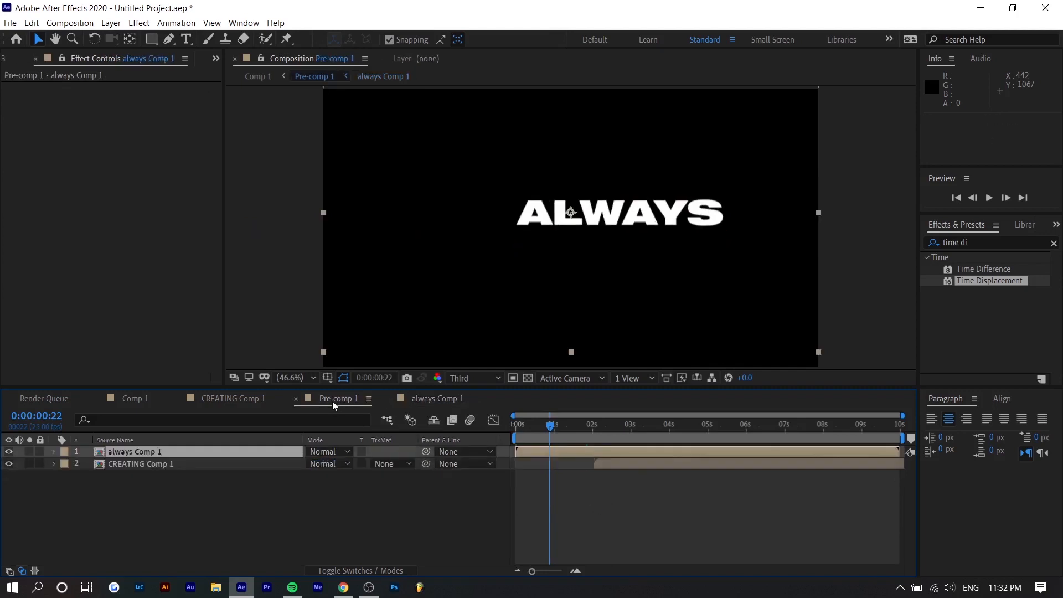
pyautogui.click(646, 470)
pyautogui.click(640, 465)
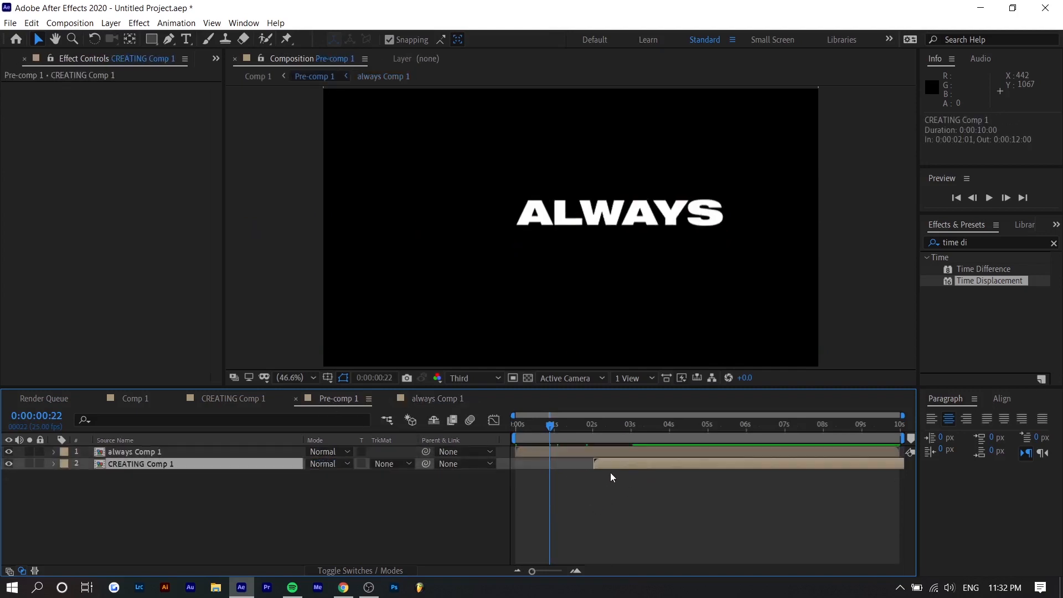
pyautogui.doubleClick(613, 465)
pyautogui.click(537, 454)
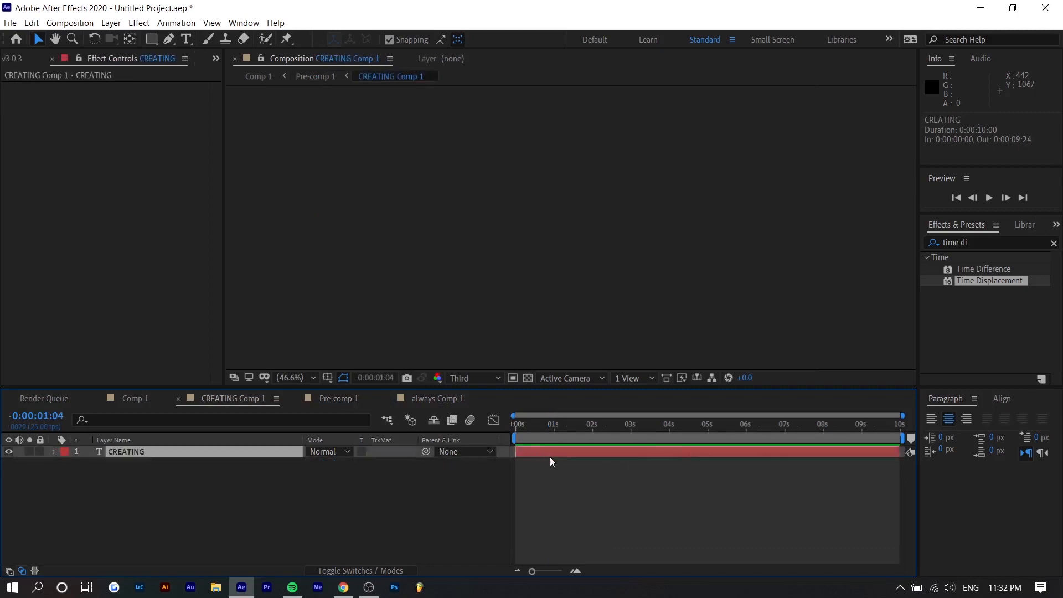
pyautogui.press('u')
pyautogui.moveTo(634, 494)
pyautogui.mouseDown()
pyautogui.moveTo(541, 463)
pyautogui.moveTo(558, 467)
pyautogui.mouseUp()
pyautogui.moveTo(666, 499); pyautogui.dragTo(605, 464)
pyautogui.moveTo(616, 464); pyautogui.dragTo(620, 464)
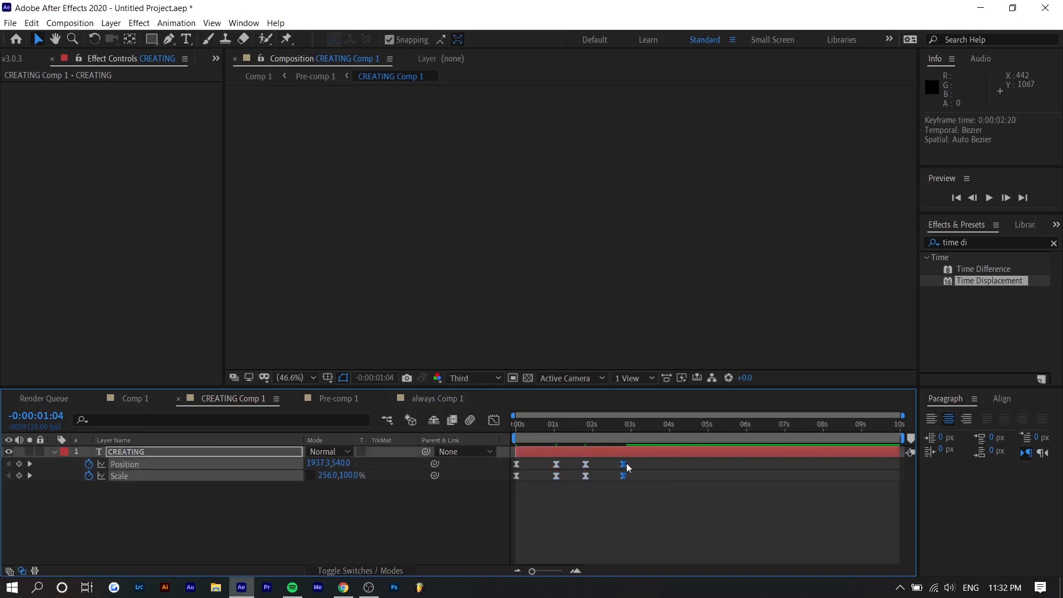
# Play and scrub through Comp 1 to review the retimed, time-displaced ALWAYS and CREATING titles.
pyautogui.click(135, 398)
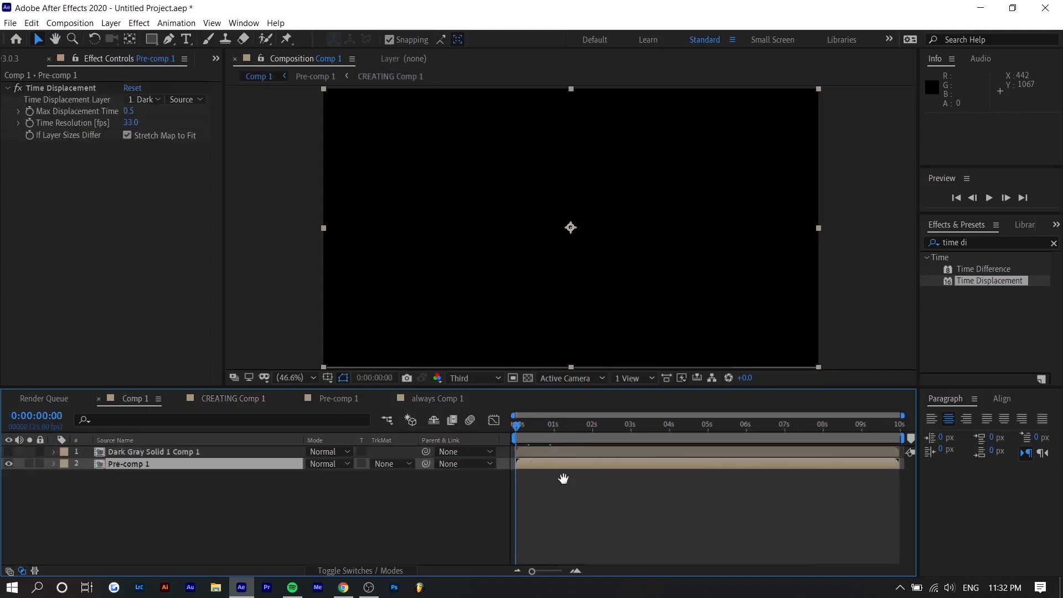
pyautogui.press('space')
pyautogui.click(614, 521)
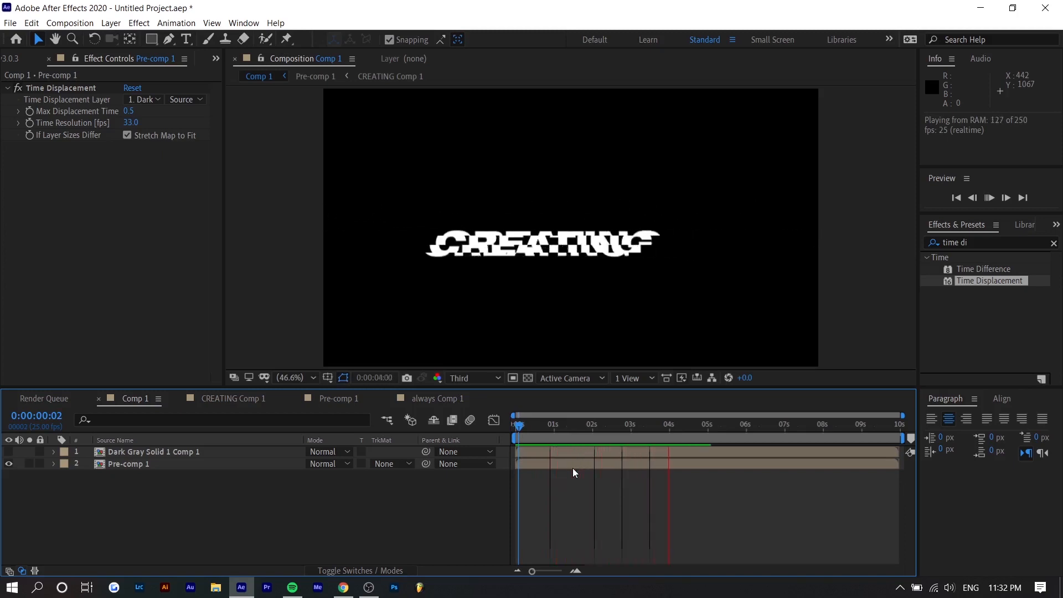
pyautogui.moveTo(625, 443); pyautogui.dragTo(599, 461)
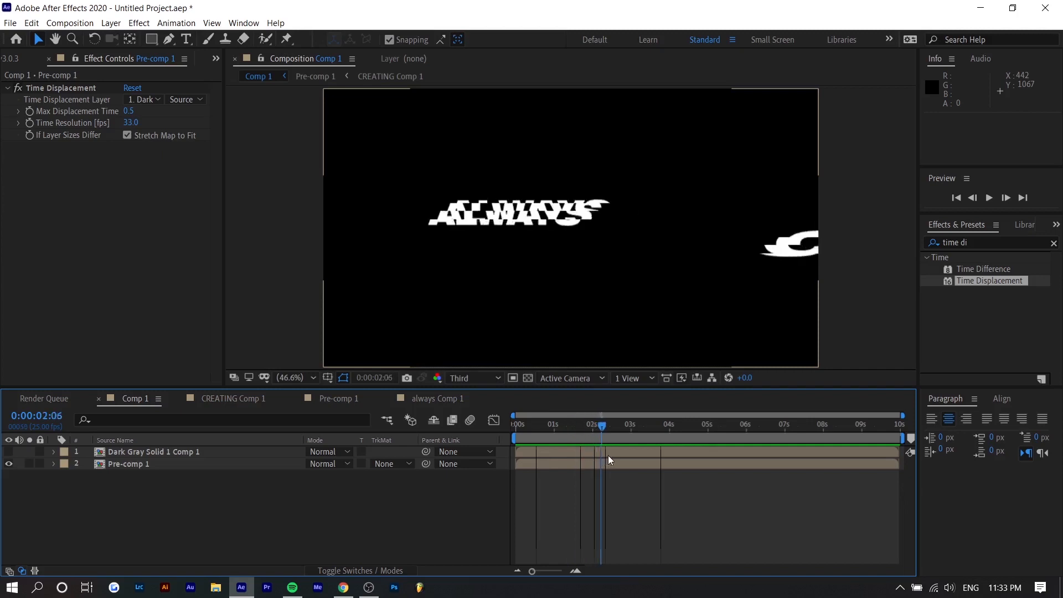
pyautogui.moveTo(650, 458); pyautogui.dragTo(571, 429)
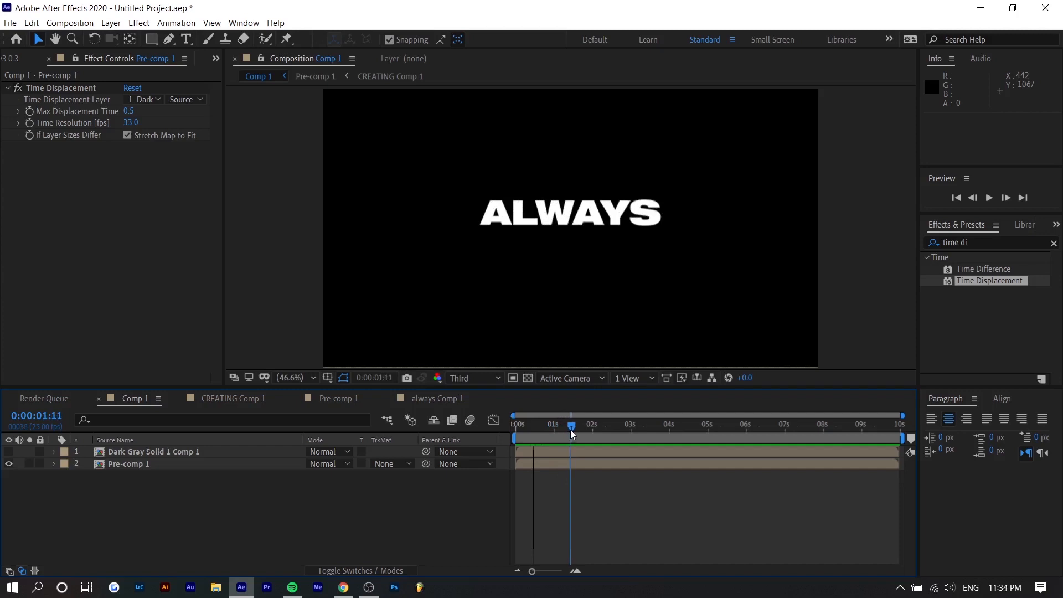
pyautogui.moveTo(571, 430); pyautogui.dragTo(566, 430)
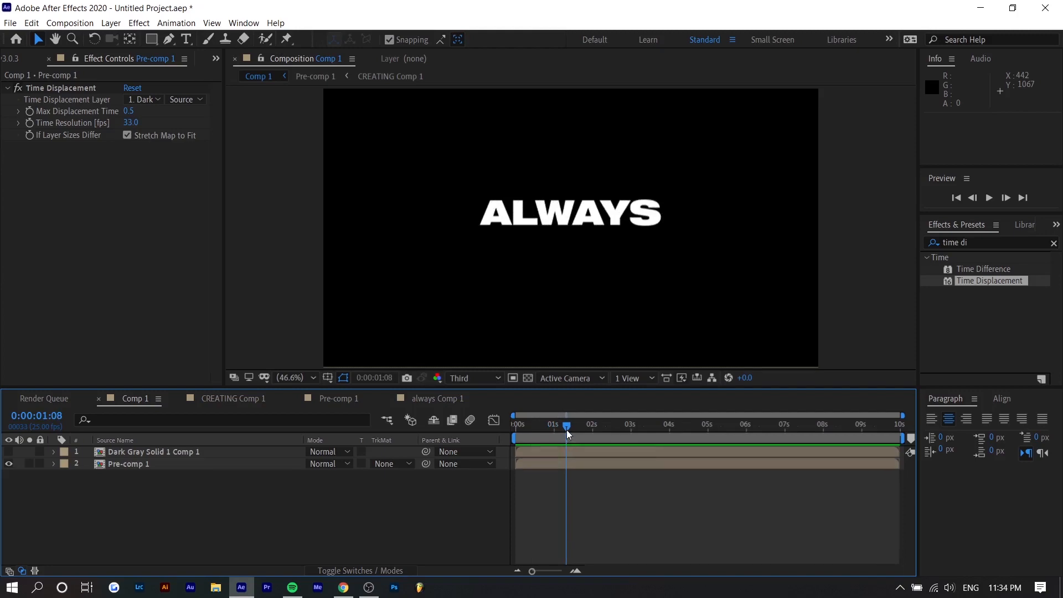